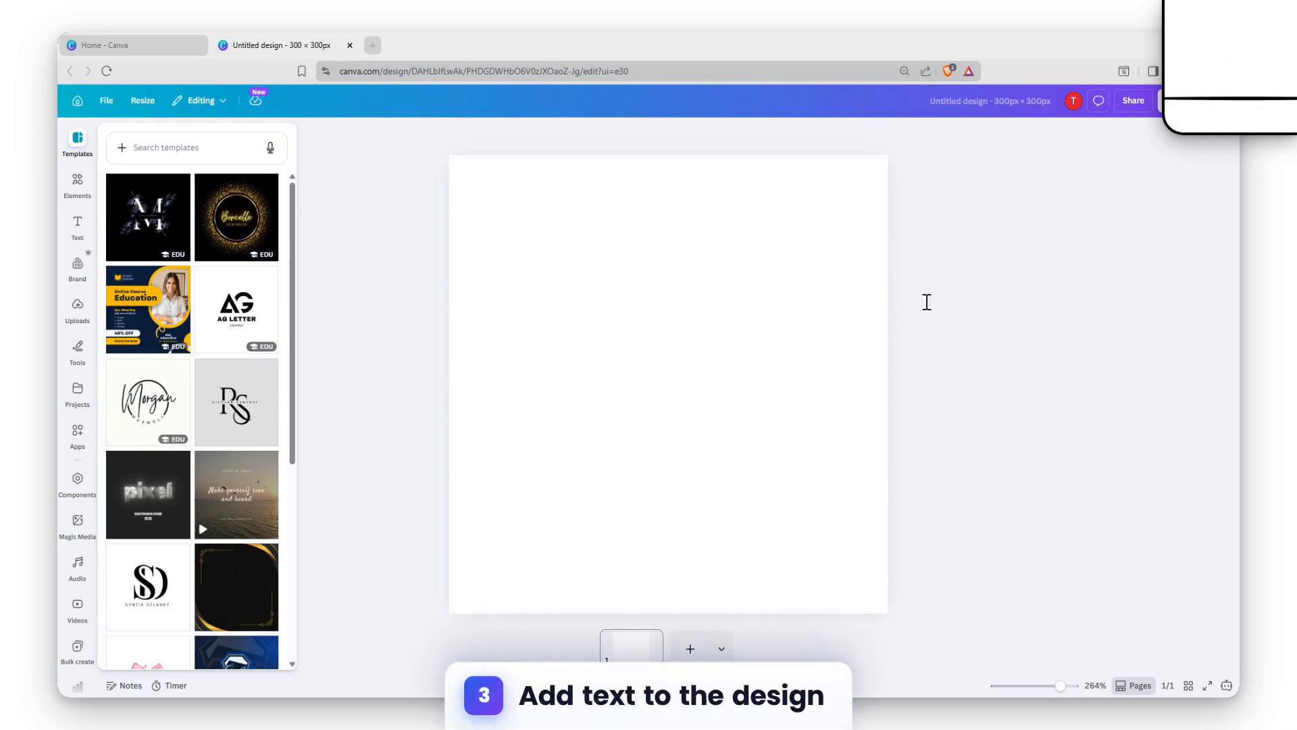
Step: Add a heading to the blank page and enter the person's first name in capital letters
{"action": "left_click", "coordinate": [77, 226]}
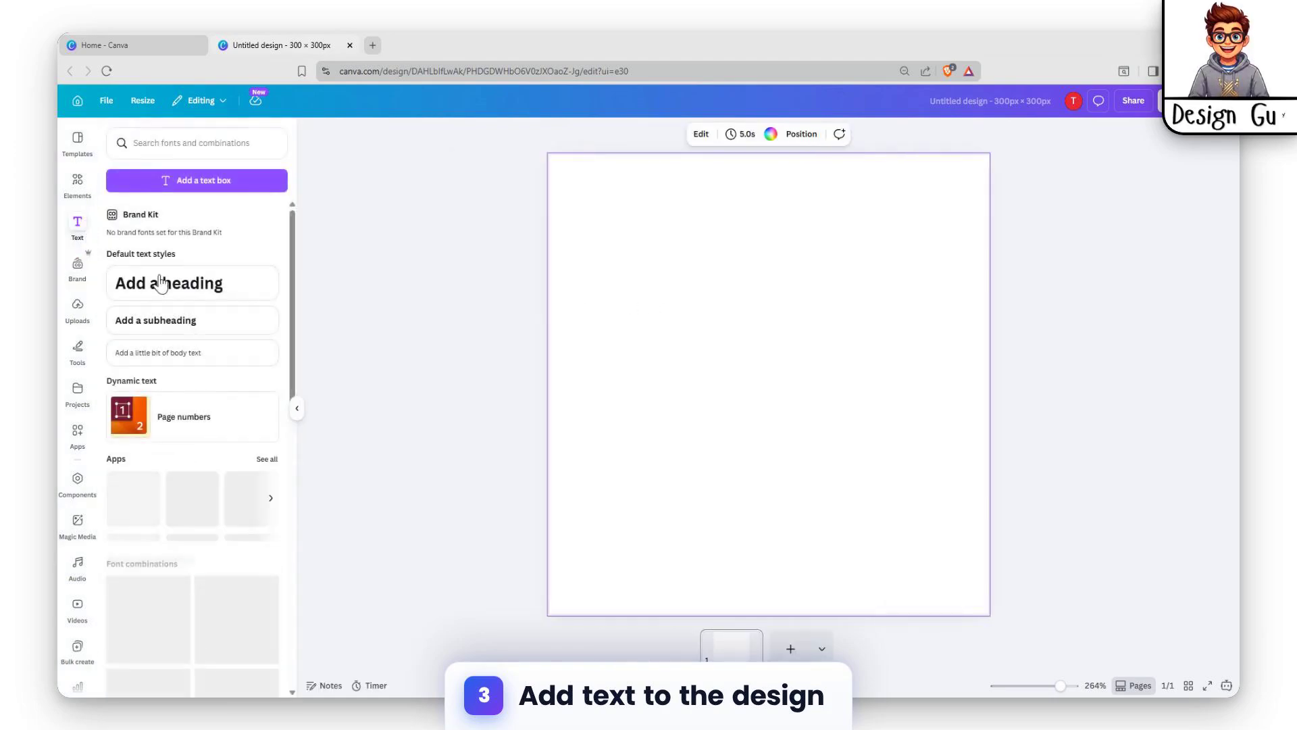
{"action": "left_click", "coordinate": [165, 284]}
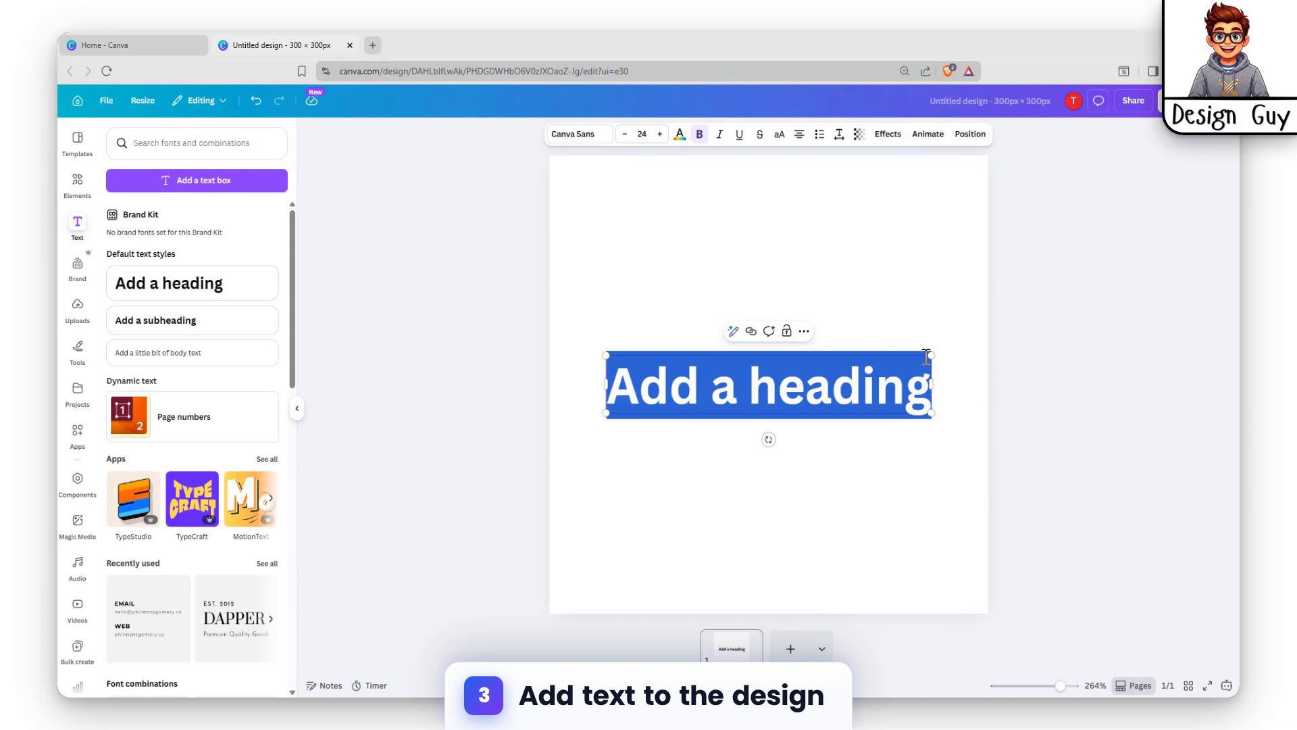
{"action": "type", "text": "J"}
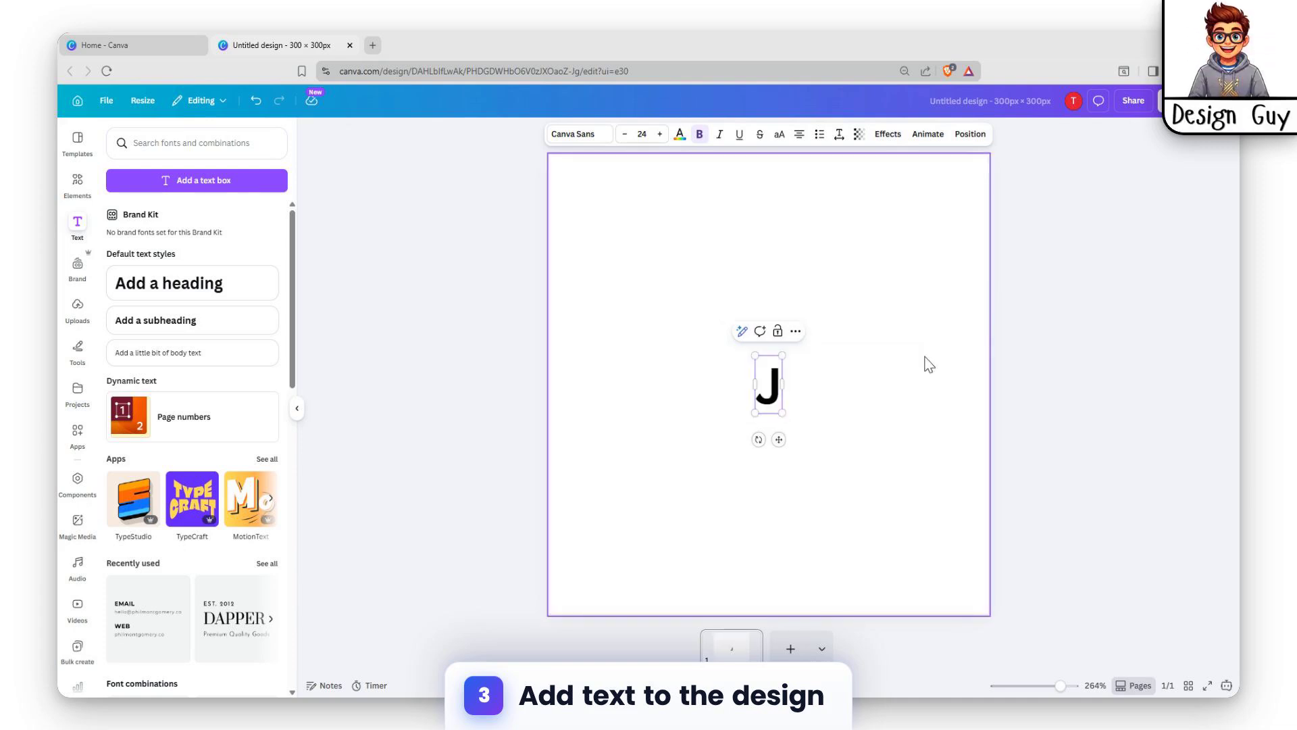
{"action": "type", "text": "OHN"}
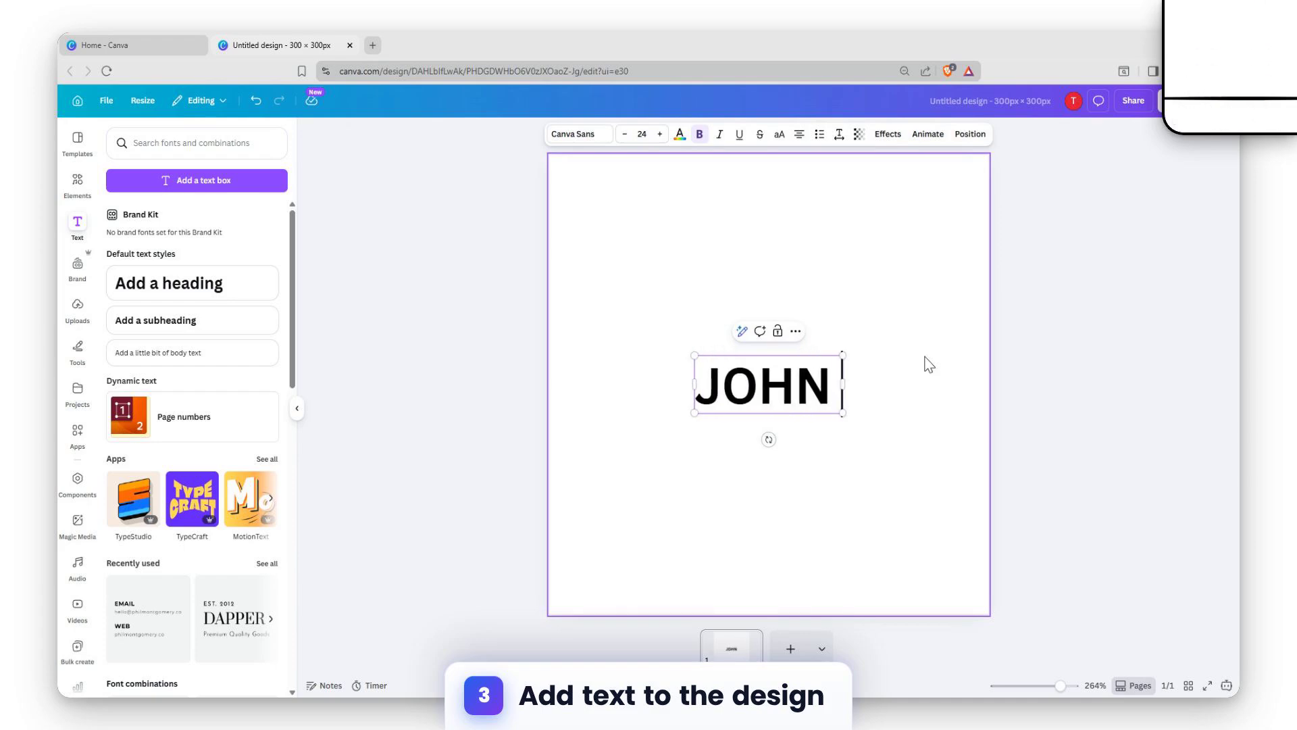
{"action": "left_click", "coordinate": [925, 284]}
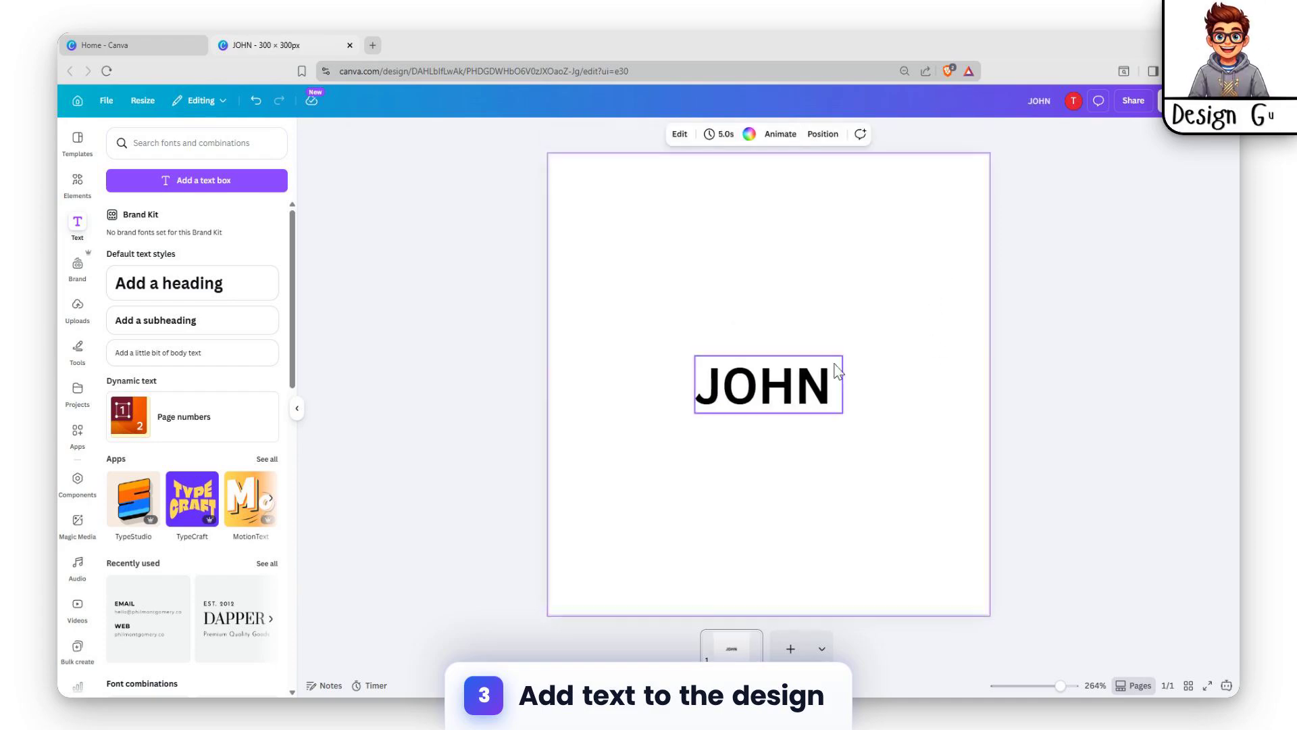
Step: Enlarge the name heading to a font size of about 75.6 so it spans the page's width
{"action": "left_click", "coordinate": [696, 371]}
{"action": "left_click_drag", "start_coordinate": [695, 356], "coordinate": [550, 299]}
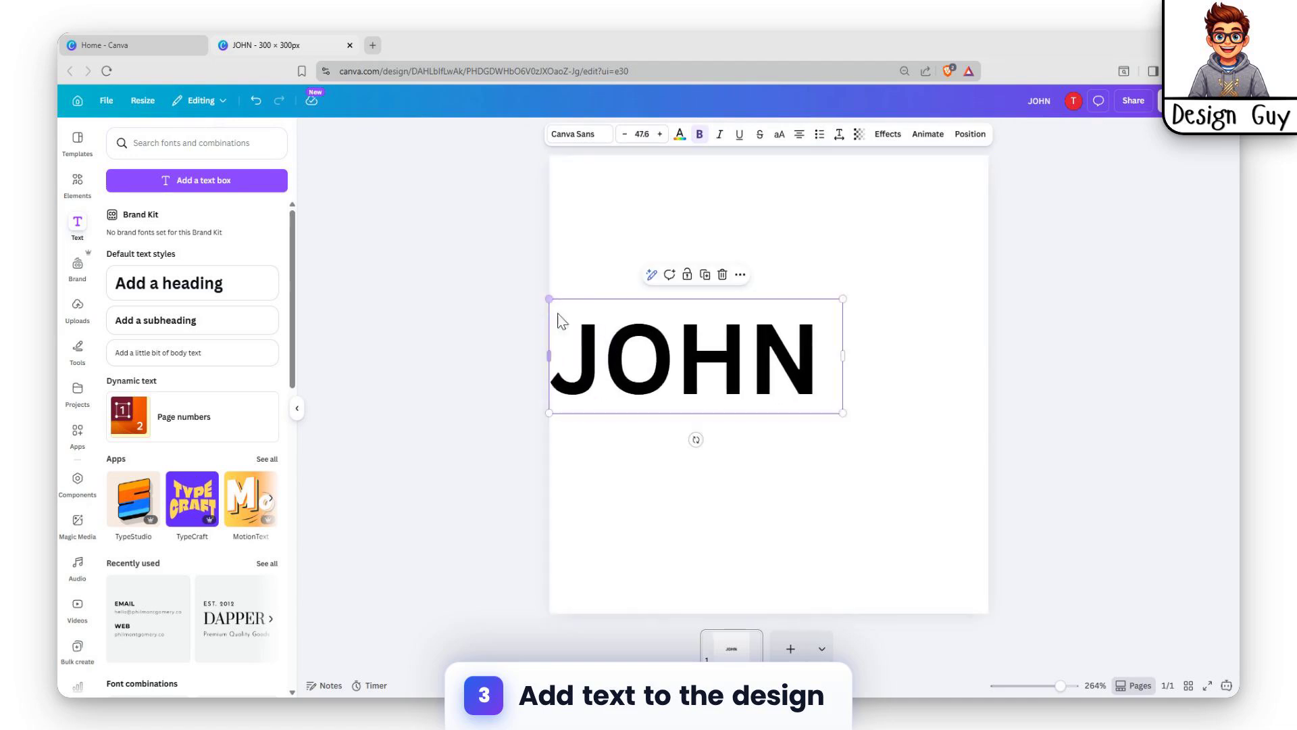
{"action": "left_click_drag", "start_coordinate": [842, 412], "coordinate": [1011, 475]}
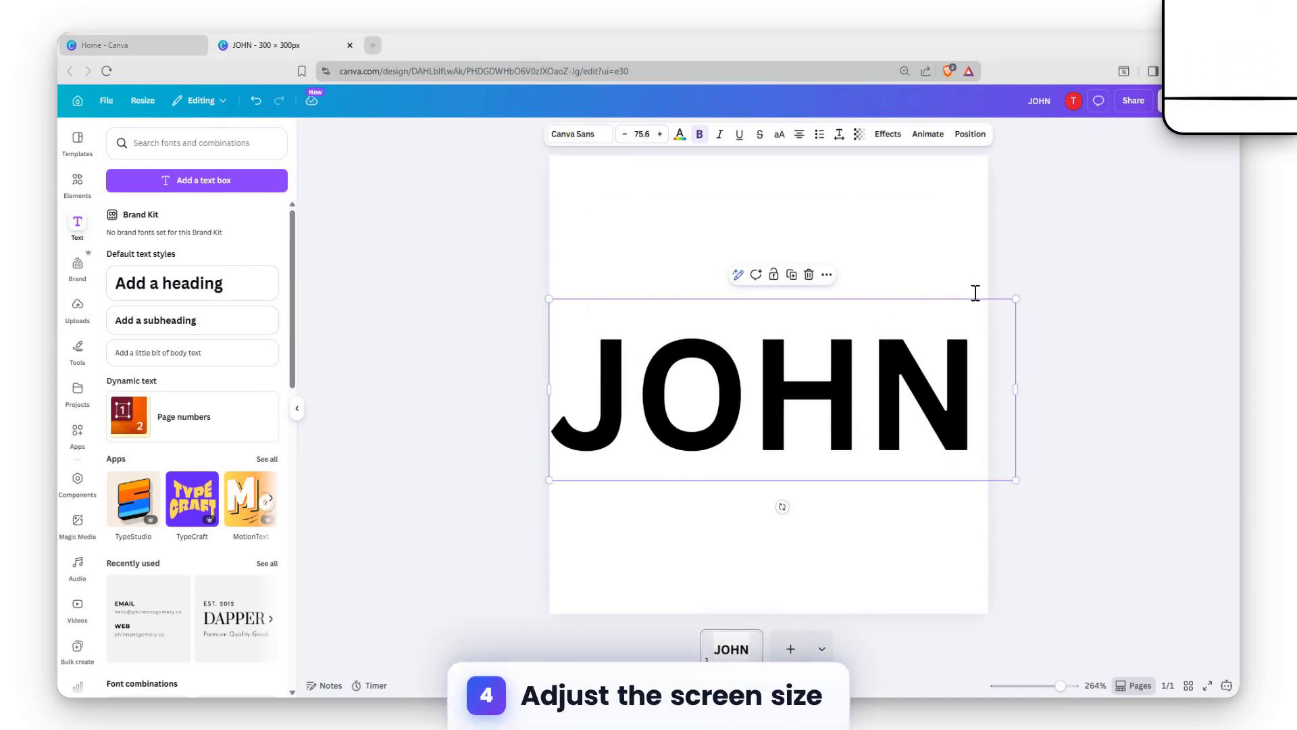
{"action": "left_click", "coordinate": [786, 541]}
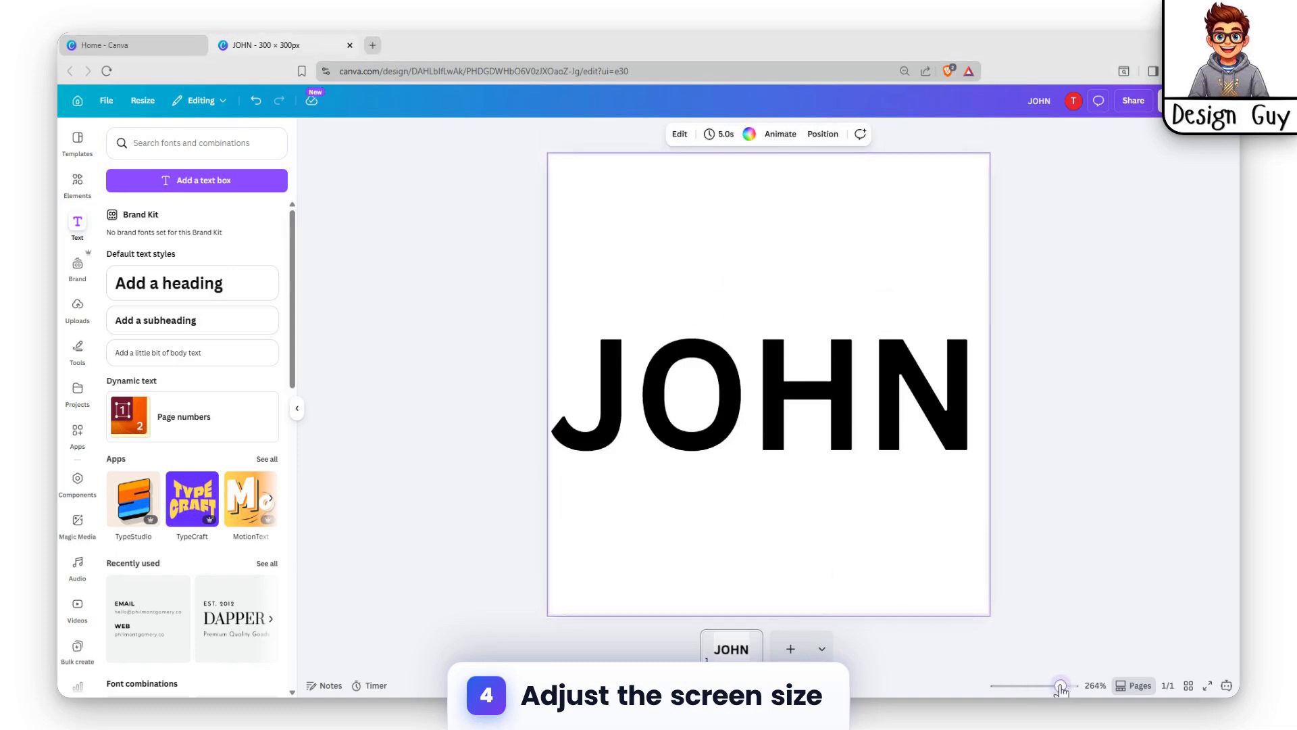
Step: Move the name heading up into the upper half of the page
{"action": "left_click_drag", "start_coordinate": [1061, 687], "coordinate": [1013, 691]}
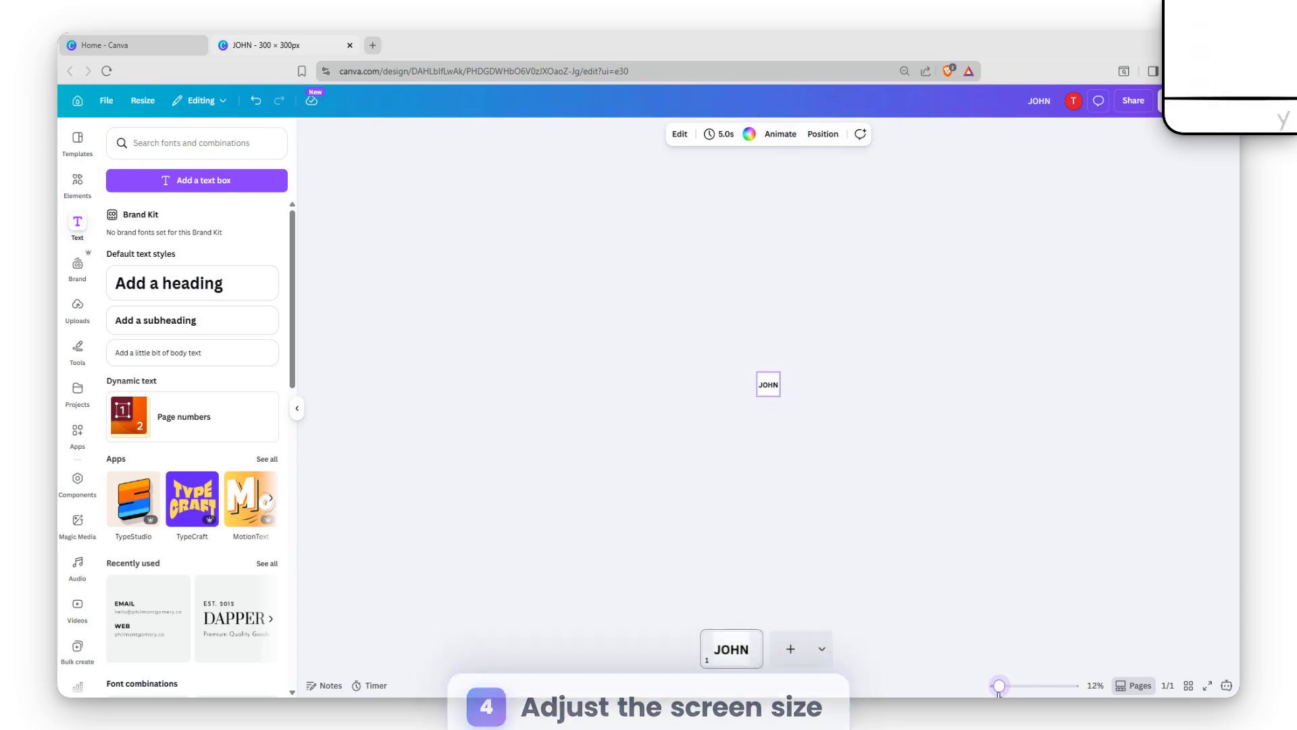
{"action": "left_click_drag", "start_coordinate": [1000, 689], "coordinate": [996, 690]}
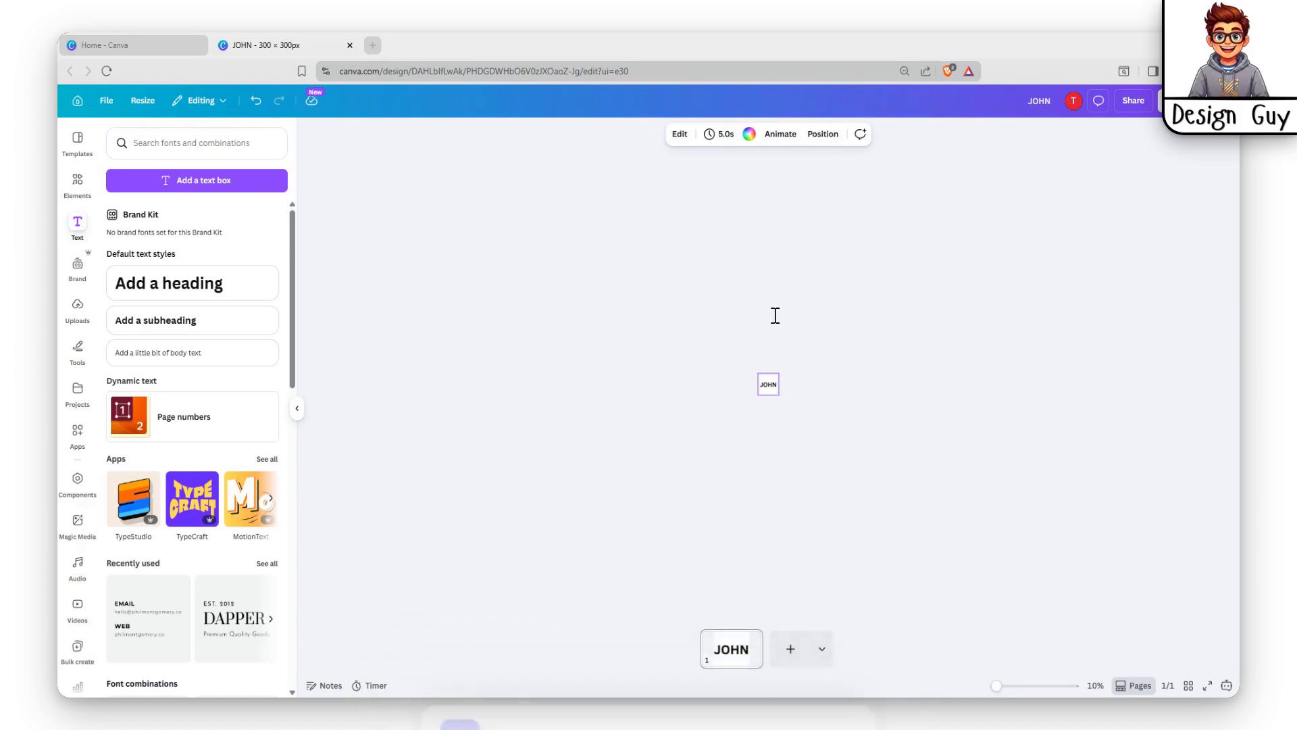
{"action": "scroll", "coordinate": [760, 387], "scroll_direction": "up", "scroll_amount": 10}
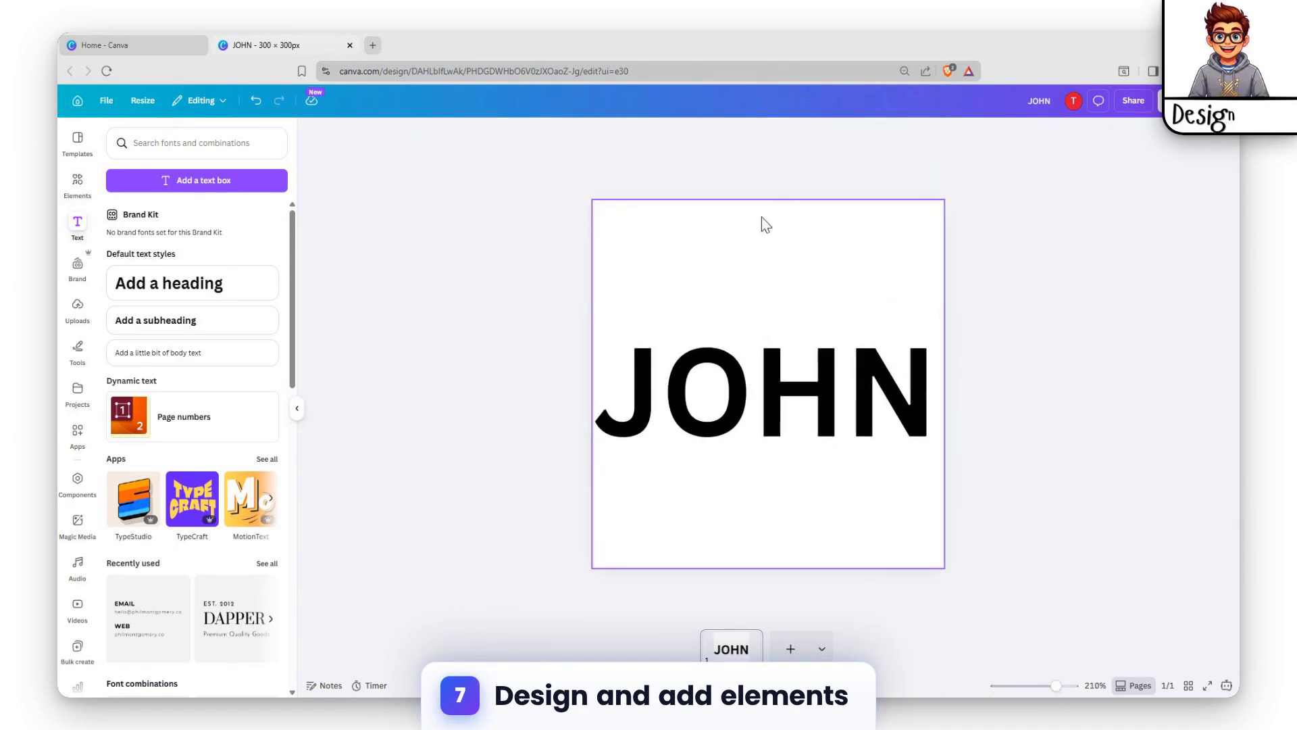
{"action": "left_click", "coordinate": [718, 367]}
{"action": "left_click_drag", "start_coordinate": [718, 367], "coordinate": [721, 297]}
Step: Search the graphics for "animals" and place the banana-eating monkey below the first letters of the name
{"action": "left_click", "coordinate": [77, 183]}
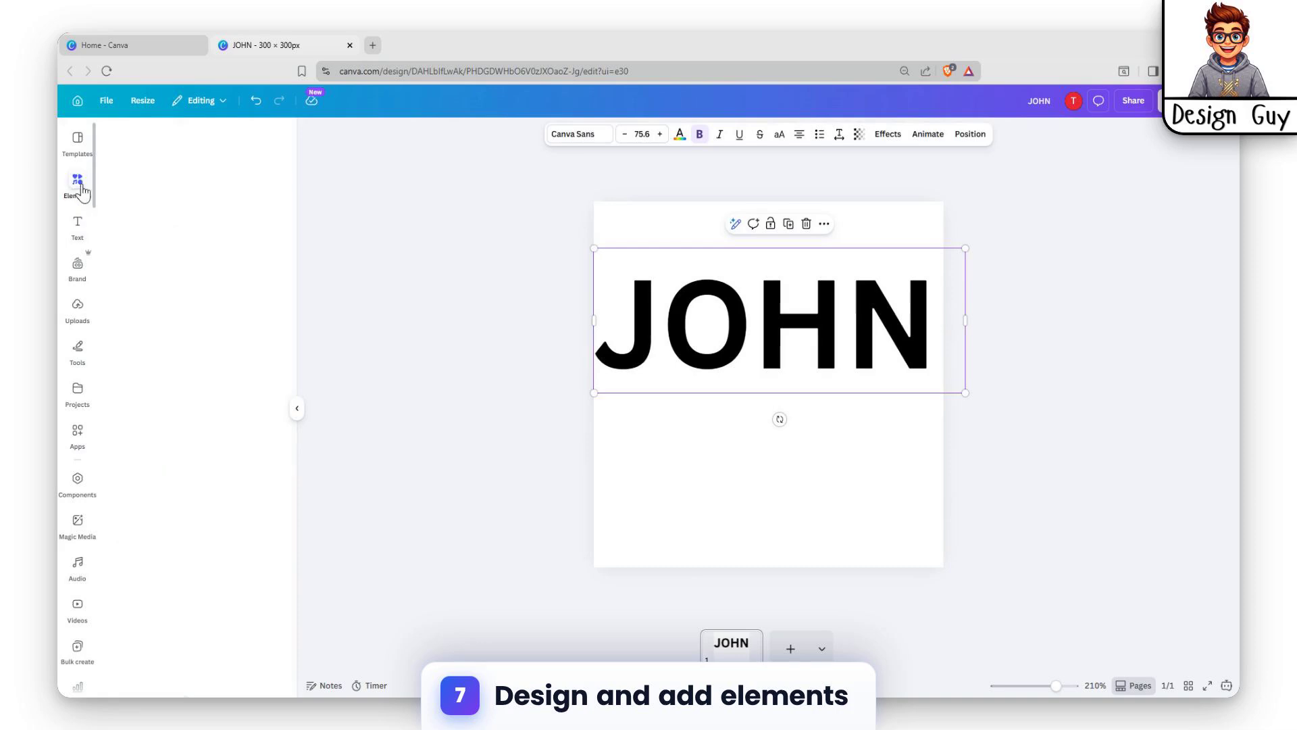
{"action": "left_click", "coordinate": [133, 379]}
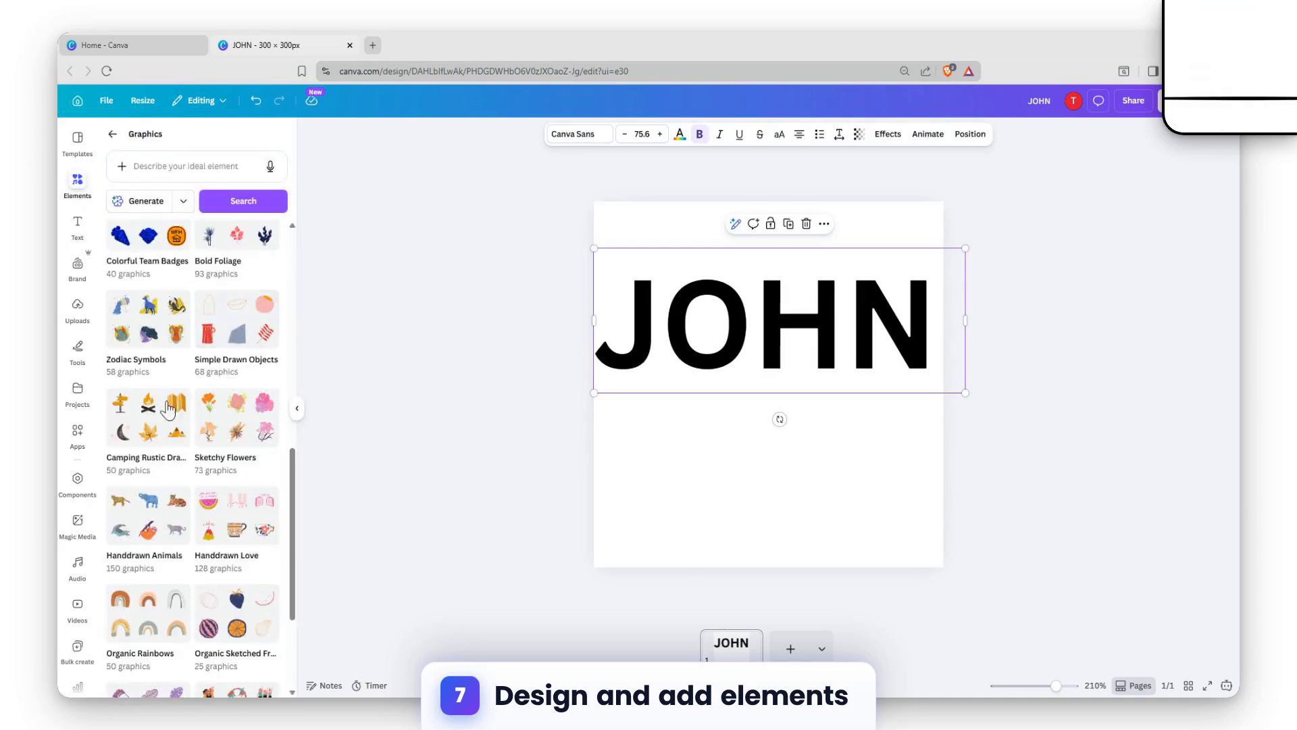
{"action": "left_click", "coordinate": [211, 181]}
{"action": "type", "text": "animals"}
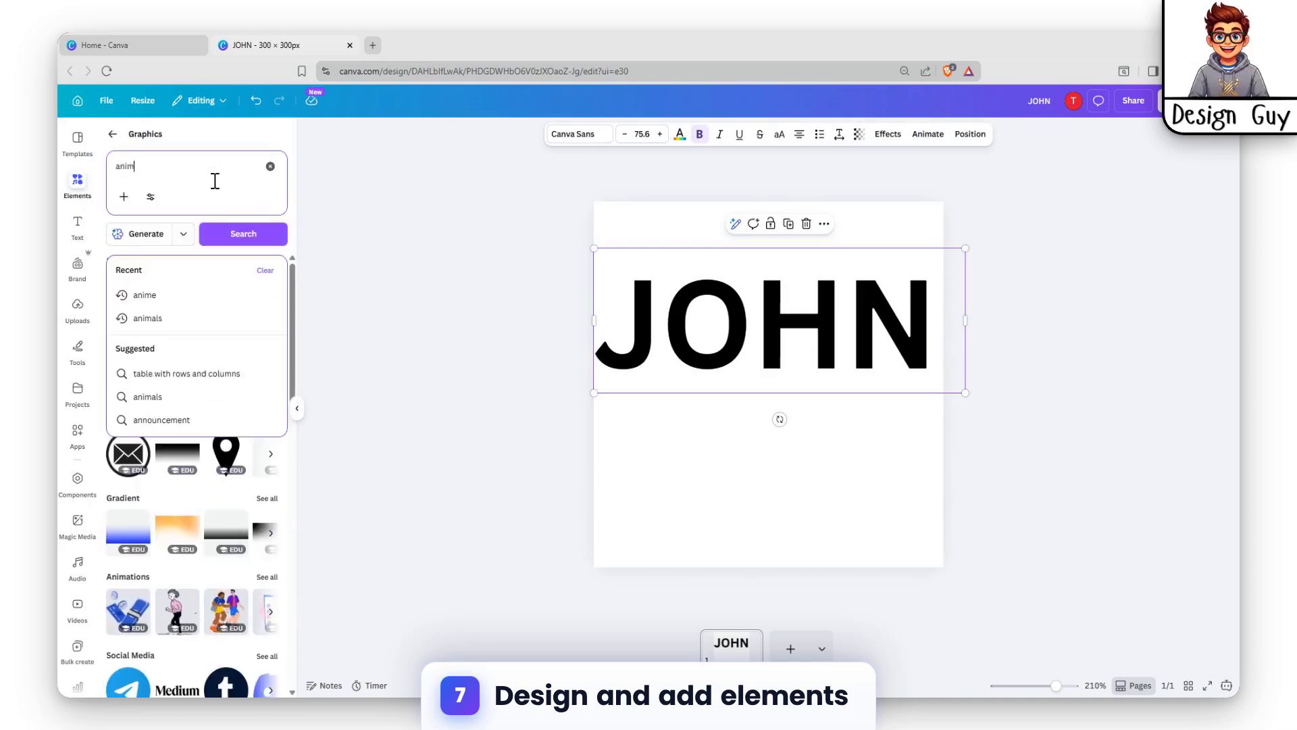
{"action": "key", "text": "Return"}
{"action": "left_click_drag", "start_coordinate": [245, 389], "coordinate": [700, 376]}
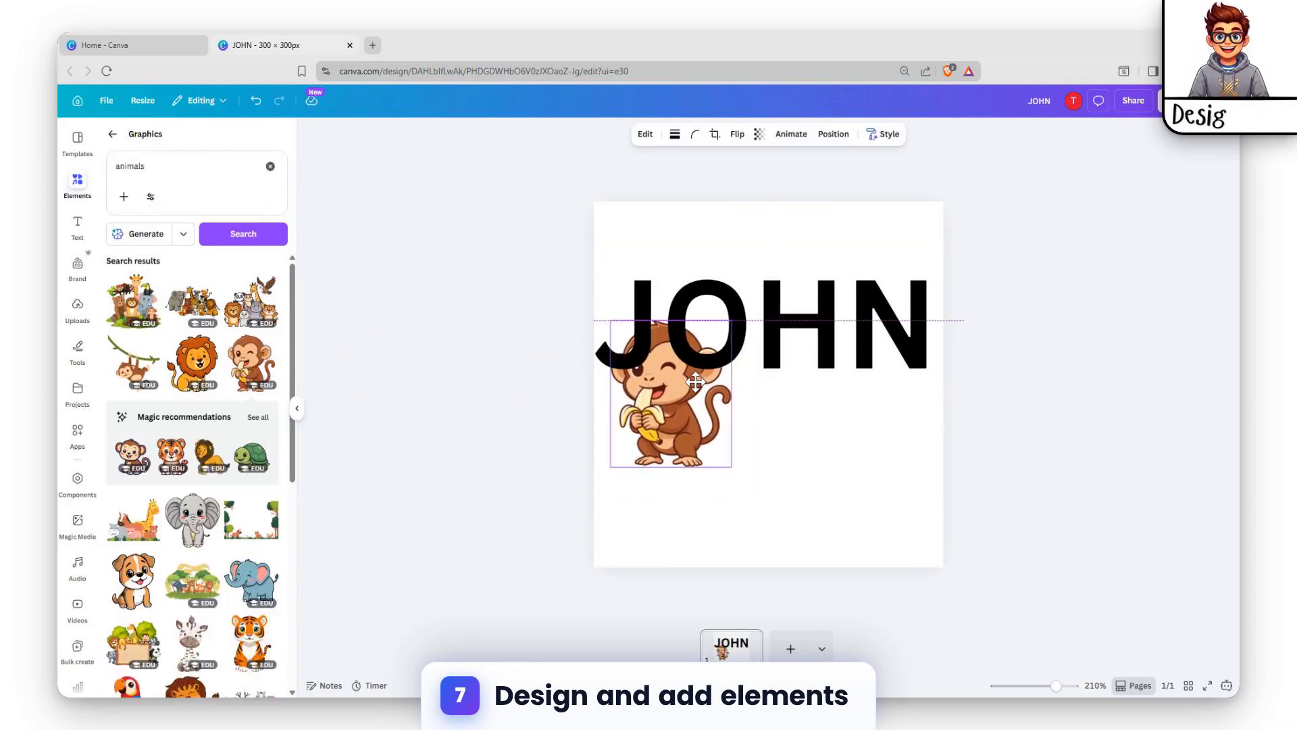
Step: Add a small sitting lion next to the monkey and the grey elephant behind the name's last letter at the page's right edge
{"action": "left_click_drag", "start_coordinate": [211, 343], "coordinate": [836, 376]}
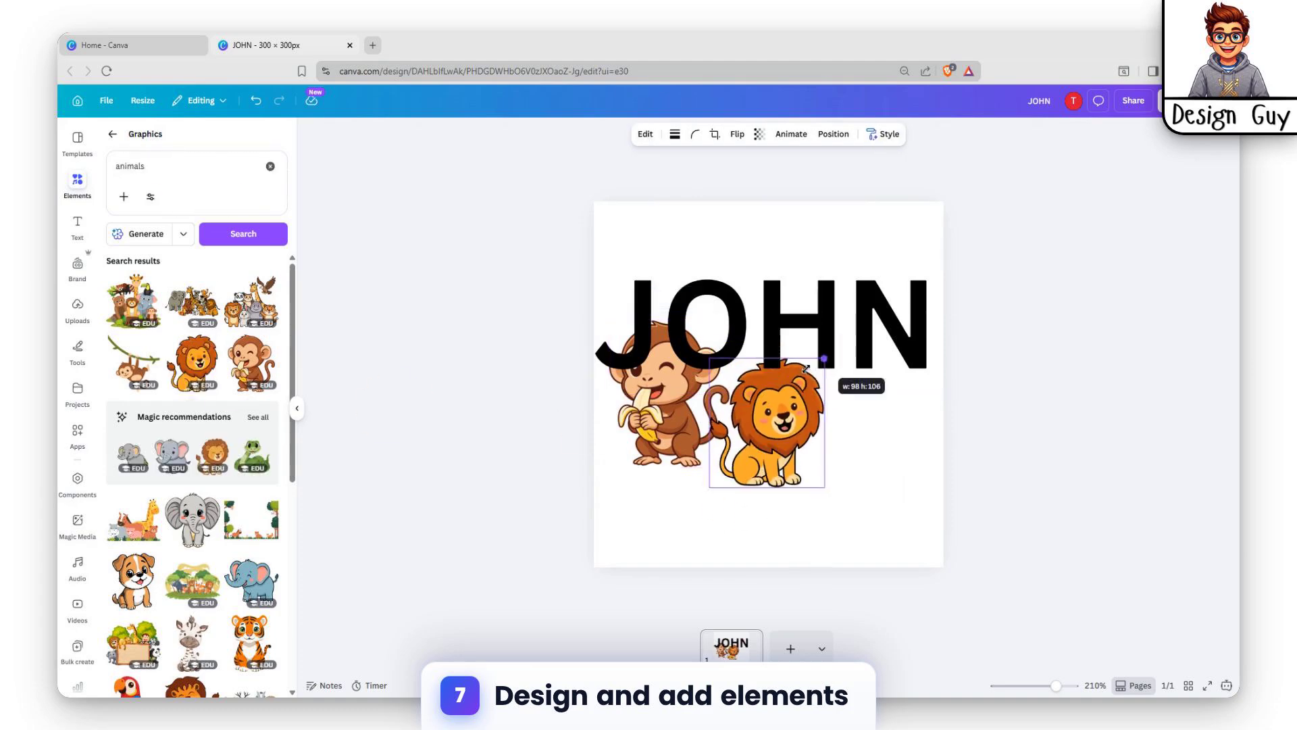
{"action": "left_click", "coordinate": [168, 463]}
{"action": "left_click_drag", "start_coordinate": [761, 425], "coordinate": [864, 406]}
{"action": "left_click_drag", "start_coordinate": [733, 226], "coordinate": [865, 387]}
{"action": "left_click_drag", "start_coordinate": [930, 423], "coordinate": [888, 373]}
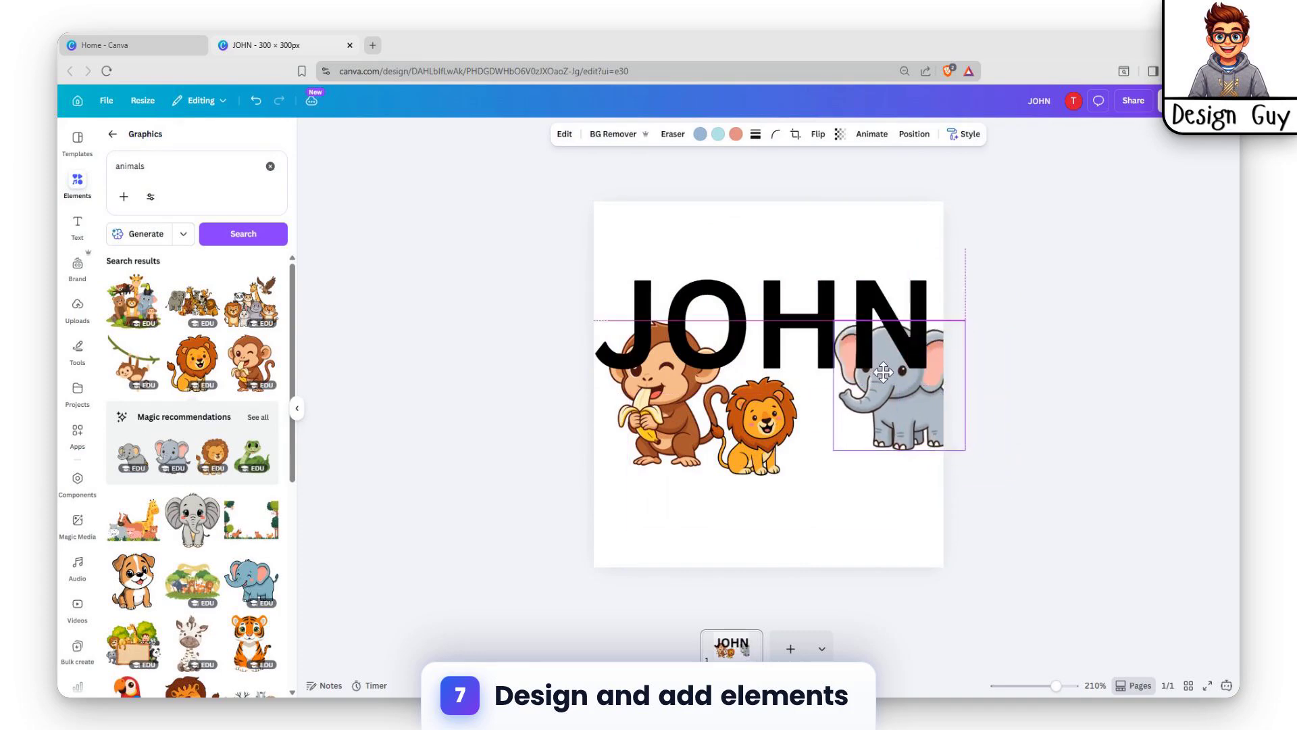
Step: Add a small green snake beside the lion and a small brown-and-white puppy in front of the elephant
{"action": "left_click", "coordinate": [252, 456]}
{"action": "left_click_drag", "start_coordinate": [792, 413], "coordinate": [831, 420]}
{"action": "left_click_drag", "start_coordinate": [744, 357], "coordinate": [795, 429]}
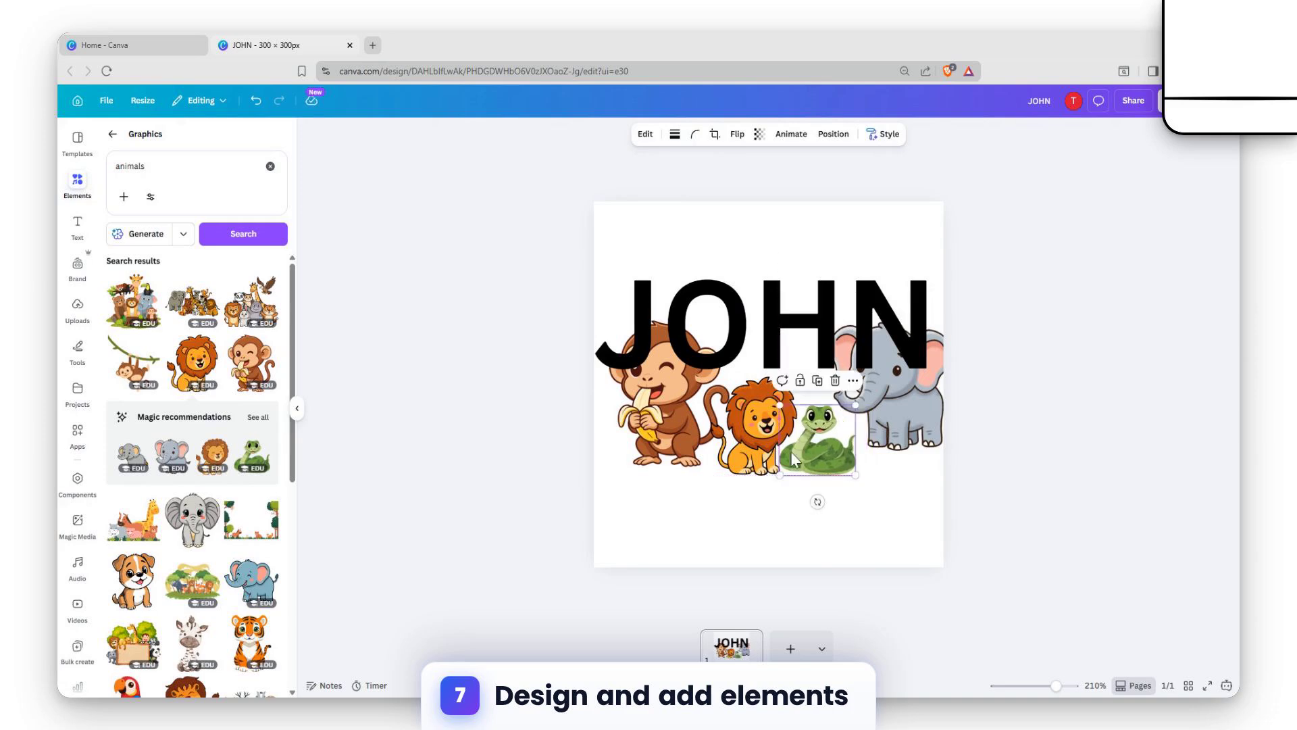
{"action": "left_click", "coordinate": [133, 579]}
{"action": "left_click_drag", "start_coordinate": [661, 235], "coordinate": [914, 440]}
{"action": "left_click", "coordinate": [912, 508]}
Step: Add the sitting tiger from the animal graphics, shrink it and place it directly left of the lion
{"action": "scroll", "coordinate": [170, 382], "scroll_direction": "down", "scroll_amount": 2}
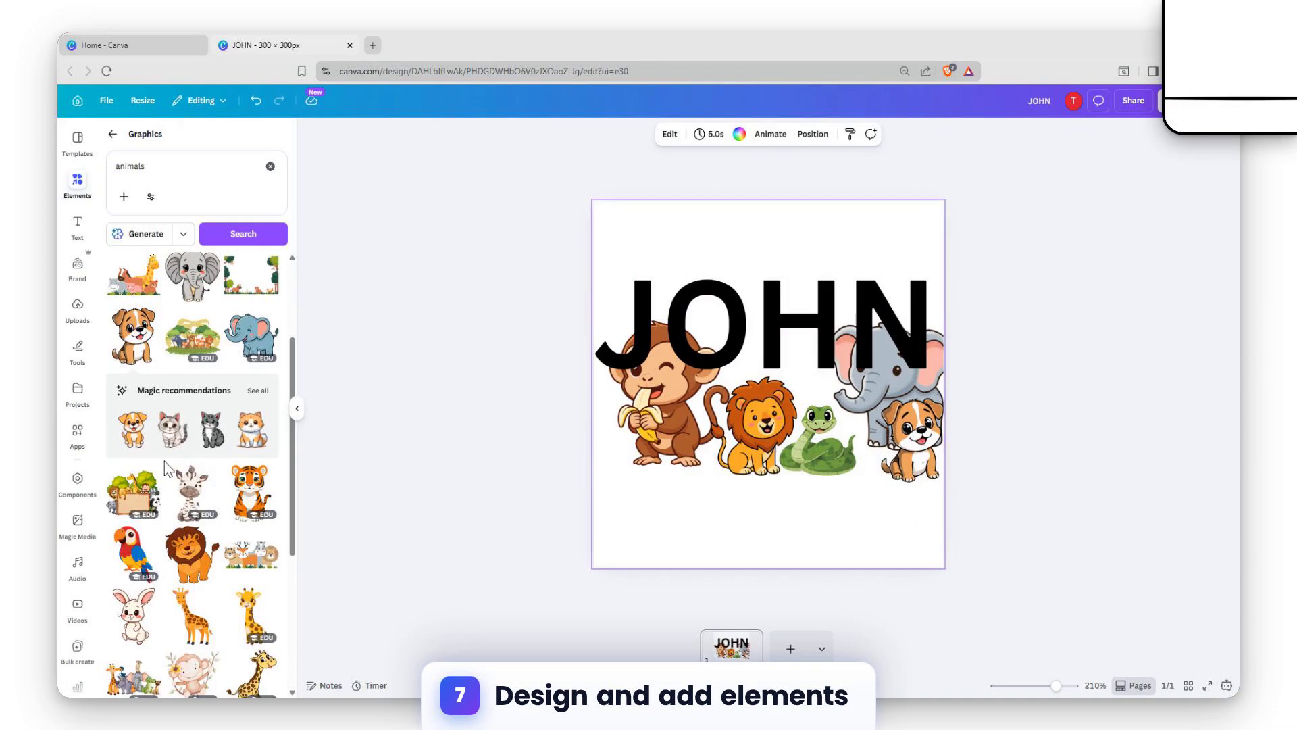
{"action": "left_click", "coordinate": [262, 475]}
{"action": "left_click_drag", "start_coordinate": [768, 384], "coordinate": [704, 415]}
{"action": "left_click_drag", "start_coordinate": [652, 343], "coordinate": [679, 427]}
{"action": "left_click", "coordinate": [666, 506]}
Step: Shrink the monkey to fit the row of animals and place it directly left of the tiger
{"action": "left_click", "coordinate": [635, 380]}
{"action": "left_click", "coordinate": [628, 411]}
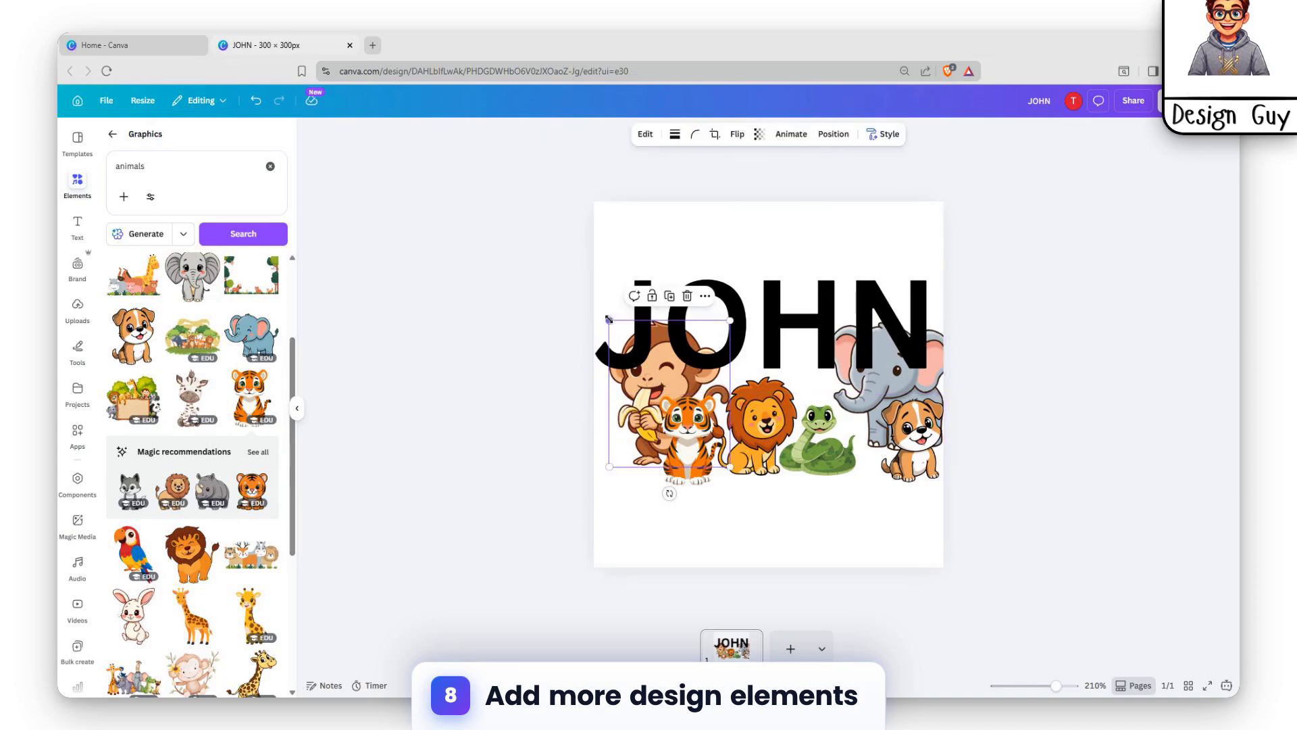
{"action": "left_click_drag", "start_coordinate": [608, 319], "coordinate": [660, 409]}
{"action": "left_click_drag", "start_coordinate": [644, 422], "coordinate": [651, 422]}
{"action": "left_click", "coordinate": [710, 493]}
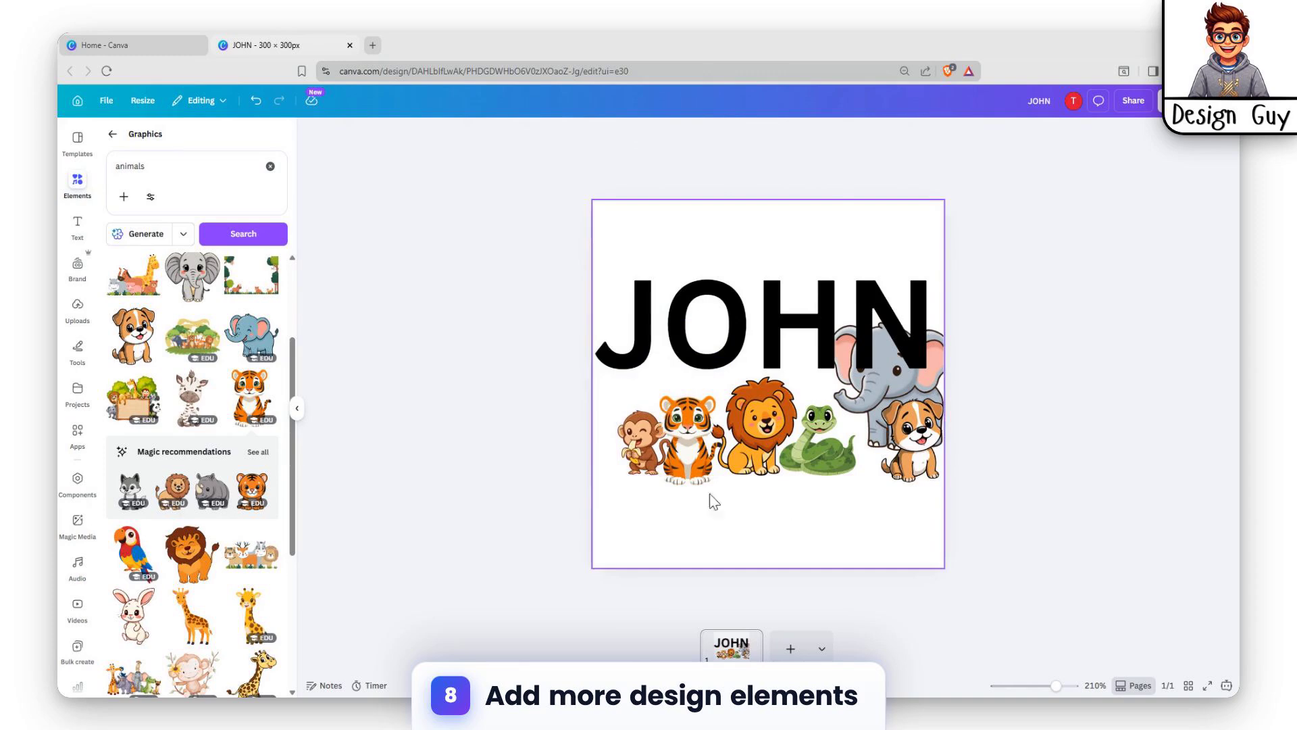
Step: Add the white rabbit from the animal graphics and place it between the snake and the puppy
{"action": "scroll", "coordinate": [193, 405], "scroll_direction": "down", "scroll_amount": 4}
{"action": "left_click", "coordinate": [132, 348]}
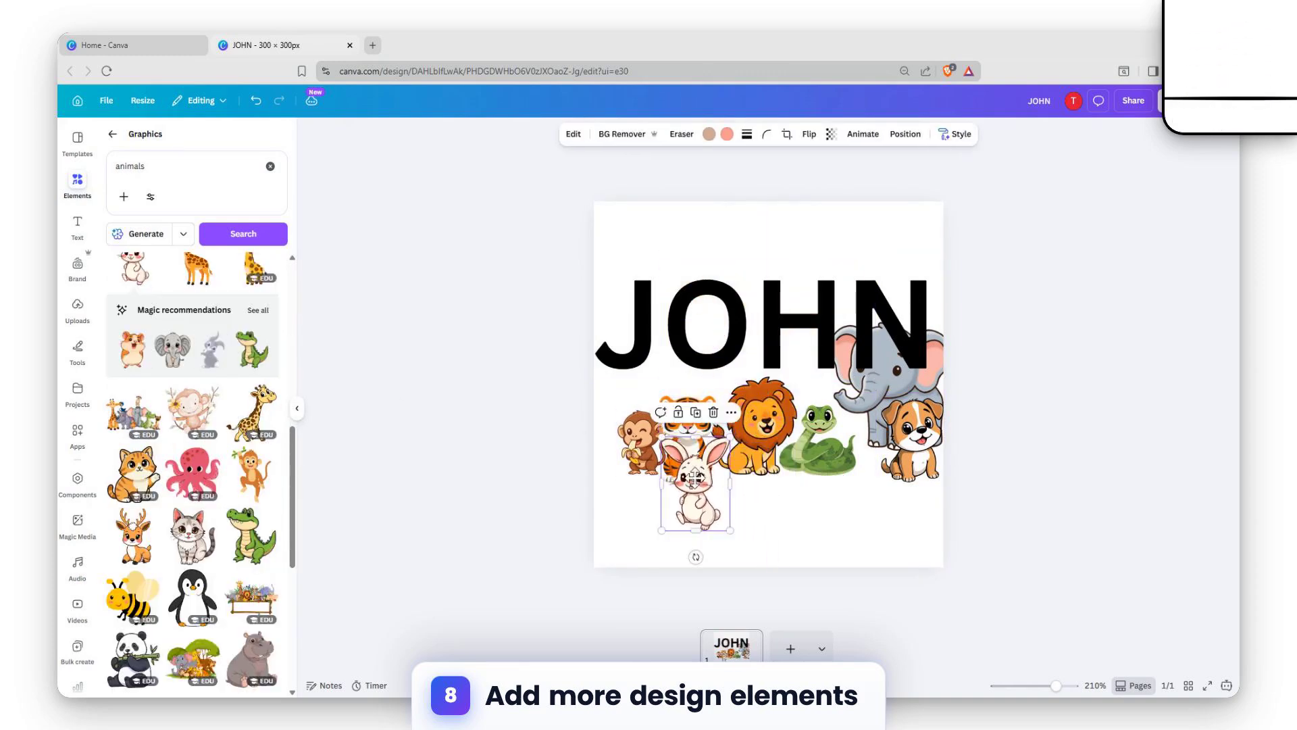
{"action": "left_click_drag", "start_coordinate": [690, 485], "coordinate": [867, 442]}
{"action": "left_click", "coordinate": [712, 520]}
Step: Add the bee graphic as a tiny element and place it inside the heading's letter O
{"action": "scroll", "coordinate": [228, 527], "scroll_direction": "down", "scroll_amount": 3}
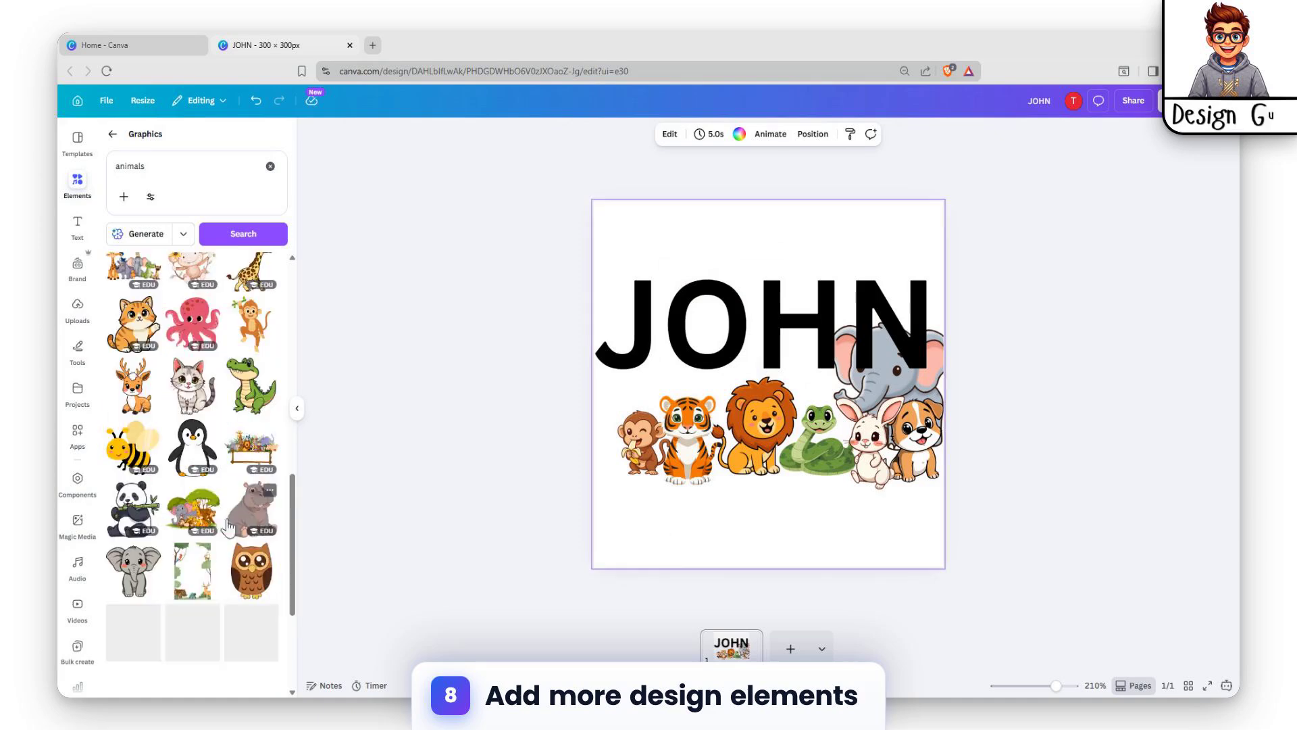
{"action": "left_click", "coordinate": [132, 448]}
{"action": "left_click_drag", "start_coordinate": [833, 455], "coordinate": [723, 352]}
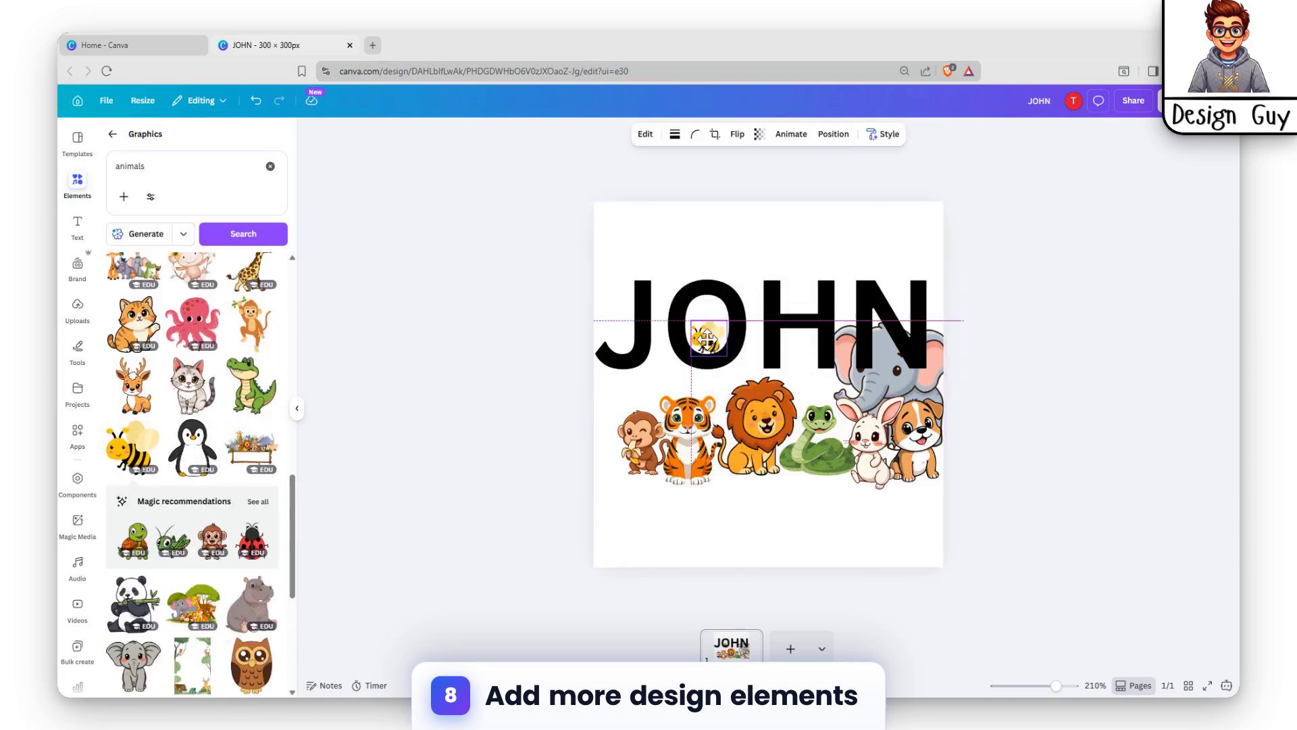
{"action": "left_click", "coordinate": [828, 541]}
Step: Apply an Outline effect in white to the name heading
{"action": "left_click", "coordinate": [797, 325]}
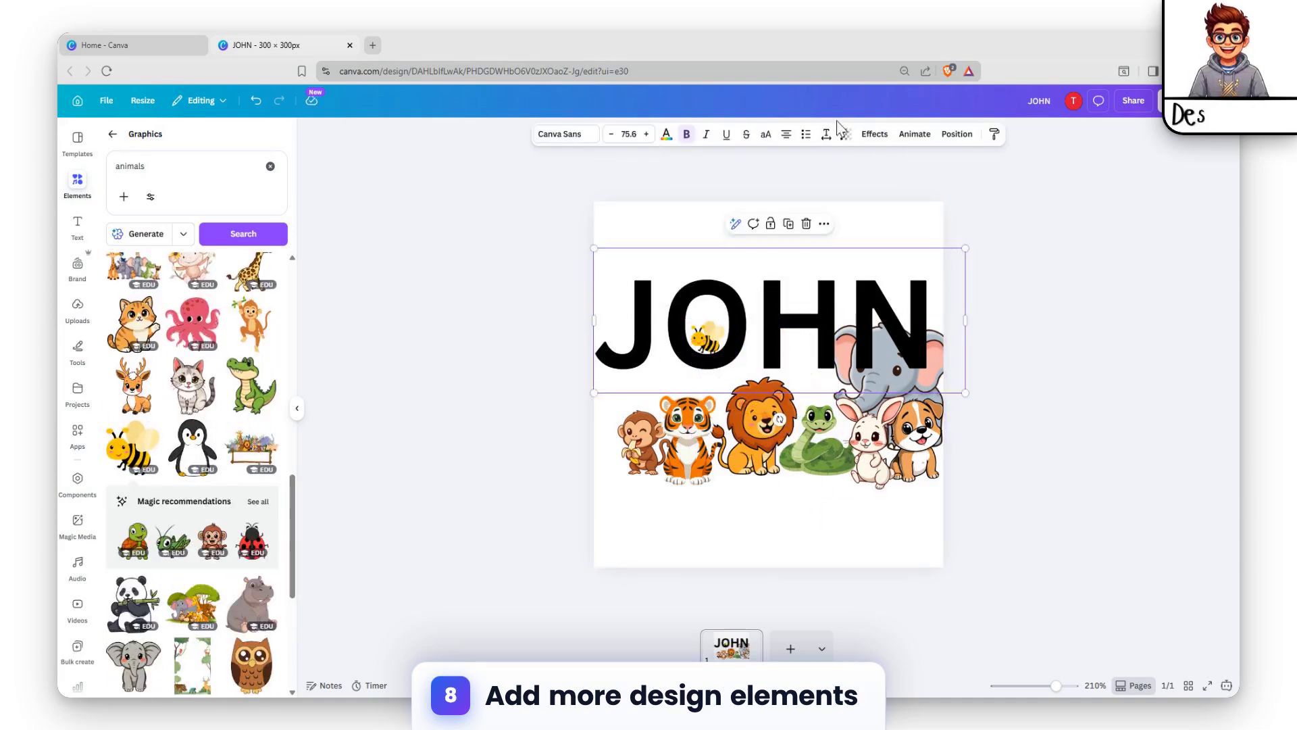
{"action": "left_click", "coordinate": [875, 133]}
{"action": "left_click", "coordinate": [134, 257]}
{"action": "left_click", "coordinate": [271, 360]}
{"action": "left_click", "coordinate": [148, 416]}
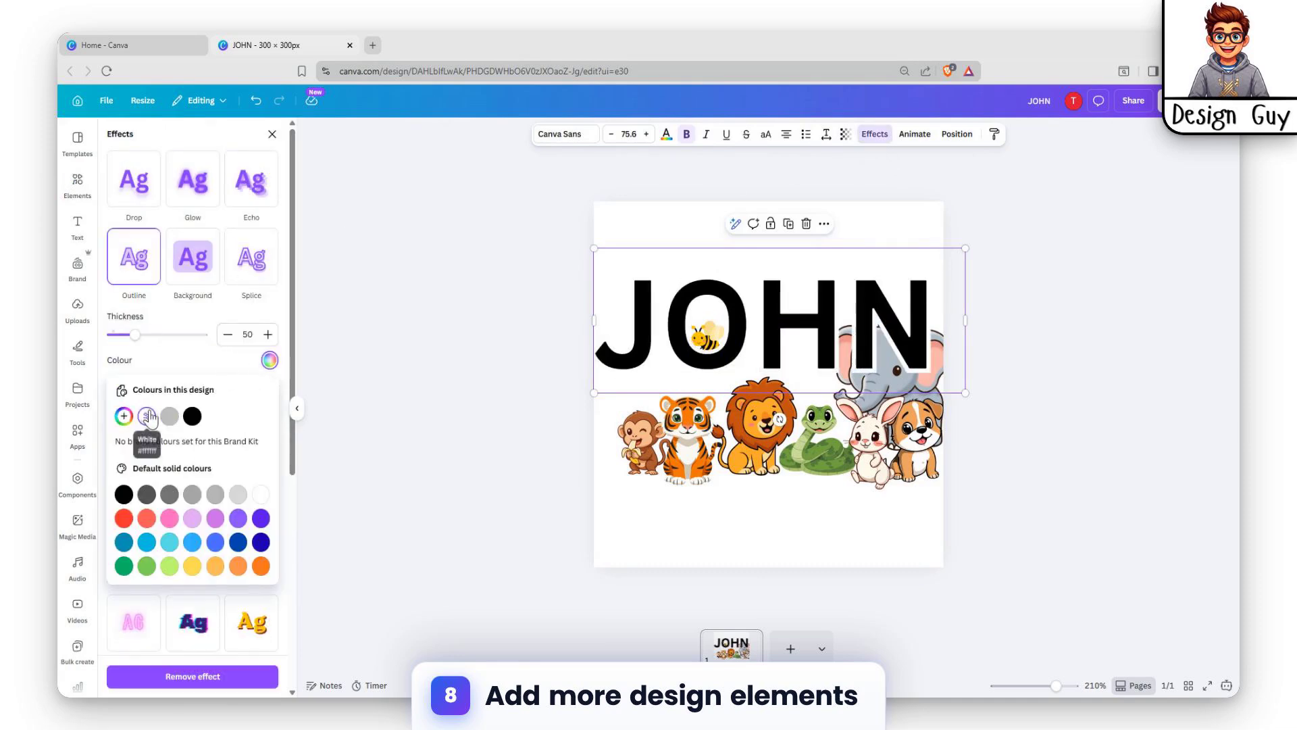
{"action": "left_click", "coordinate": [862, 547]}
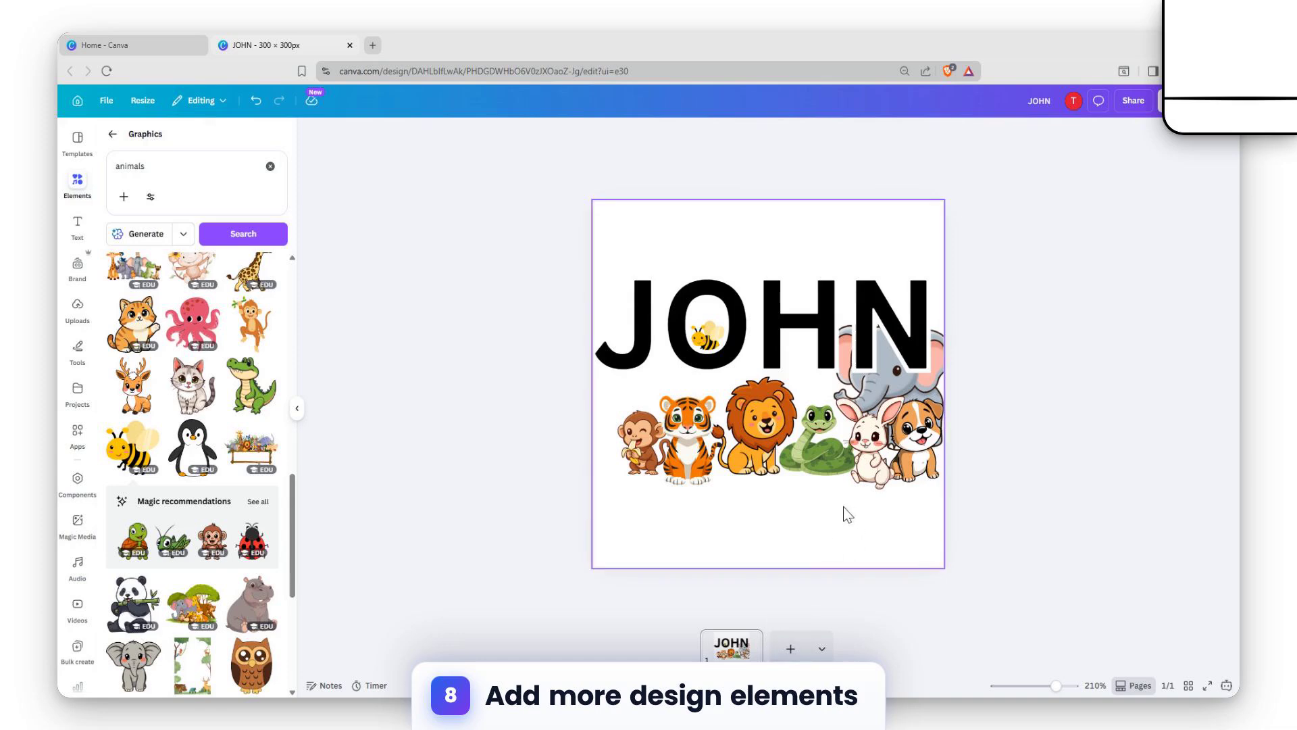
Step: Search the graphics for "grass land" and place a wide grass strip across the lower part of the page
{"action": "left_click", "coordinate": [66, 202]}
{"action": "type", "text": "grass la"}
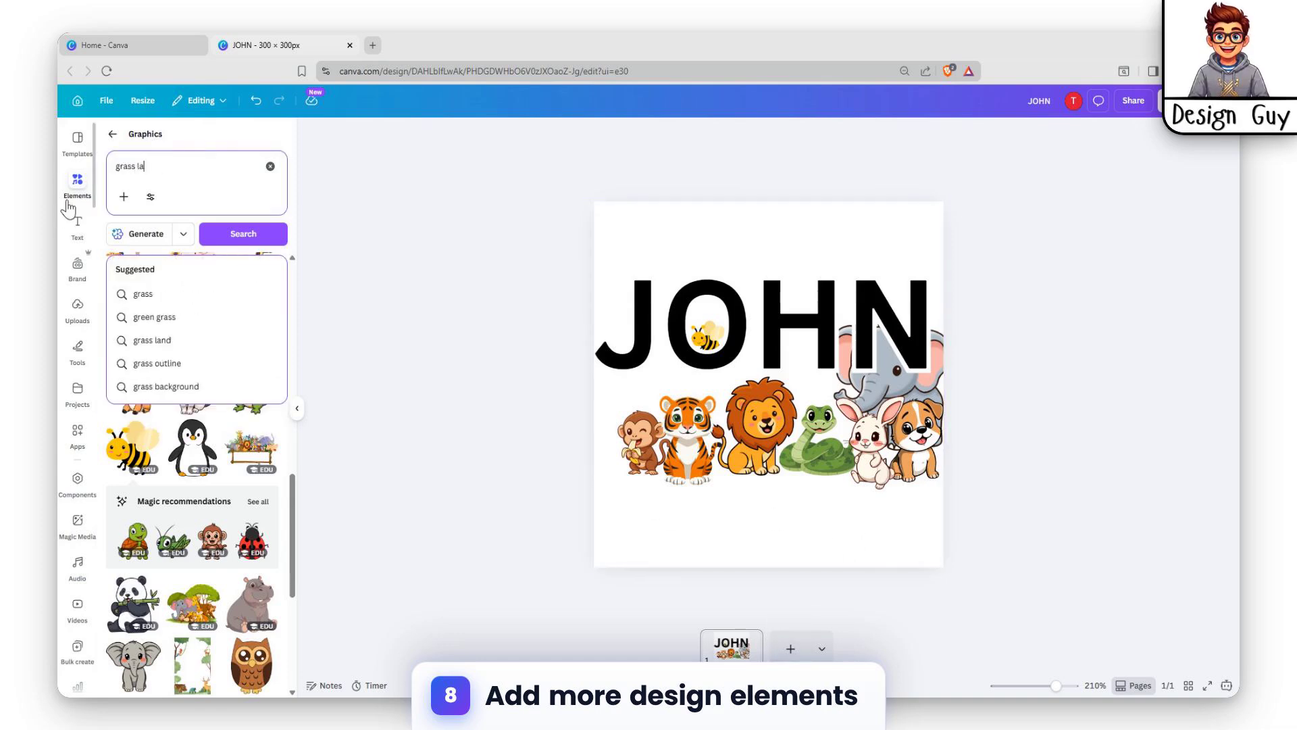
{"action": "type", "text": "nd"}
{"action": "key", "text": "Return"}
{"action": "left_click", "coordinate": [203, 304]}
{"action": "left_click_drag", "start_coordinate": [793, 401], "coordinate": [906, 516]}
{"action": "left_click_drag", "start_coordinate": [813, 521], "coordinate": [595, 591]}
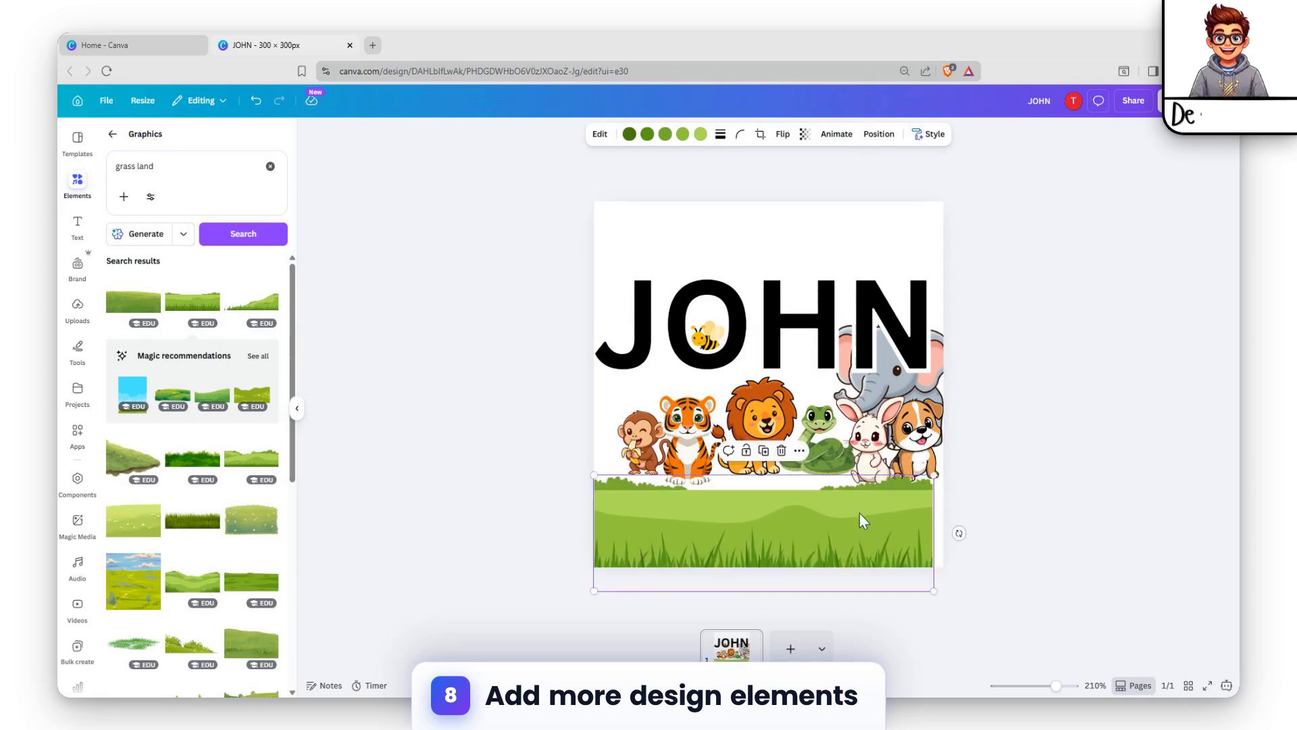
{"action": "left_click_drag", "start_coordinate": [855, 509], "coordinate": [877, 488]}
Step: Send the grass strip to the back so it lies behind all the animals
{"action": "left_click", "coordinate": [876, 448]}
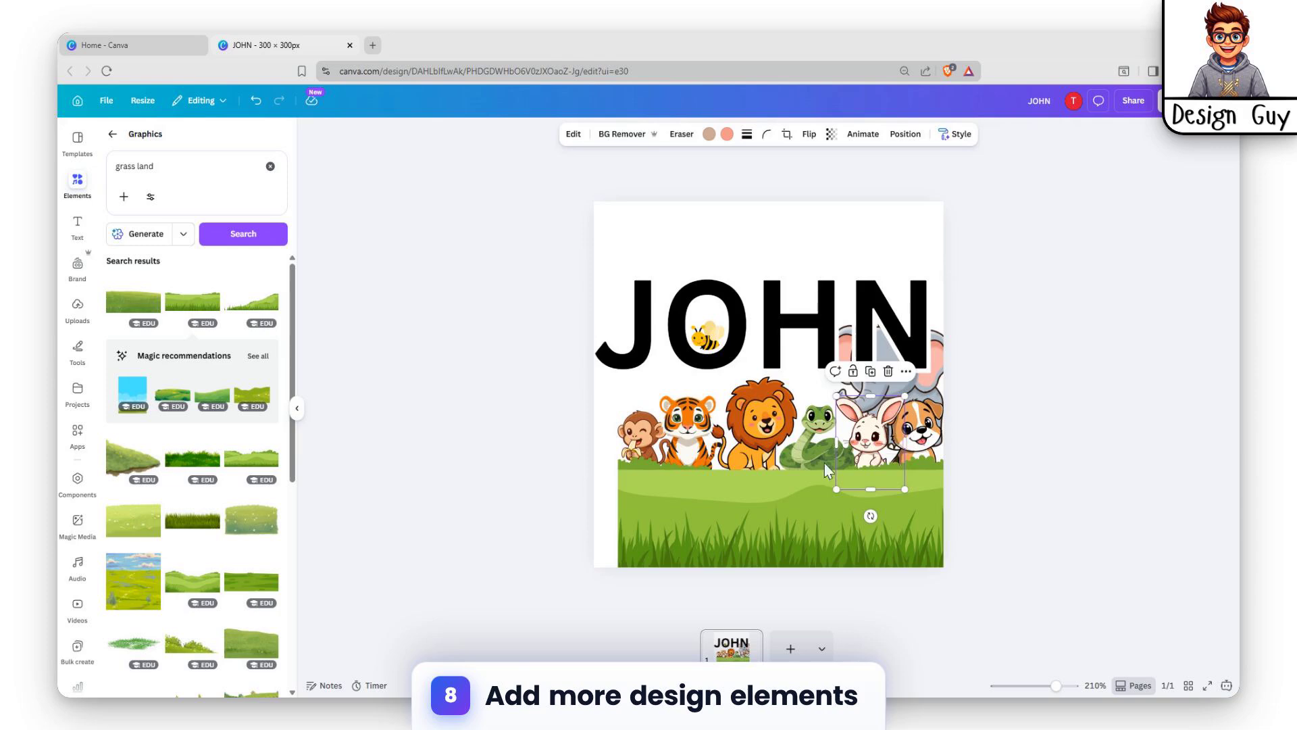
{"action": "left_click", "coordinate": [764, 489]}
{"action": "right_click", "coordinate": [764, 489]}
{"action": "mouse_move", "coordinate": [840, 508]}
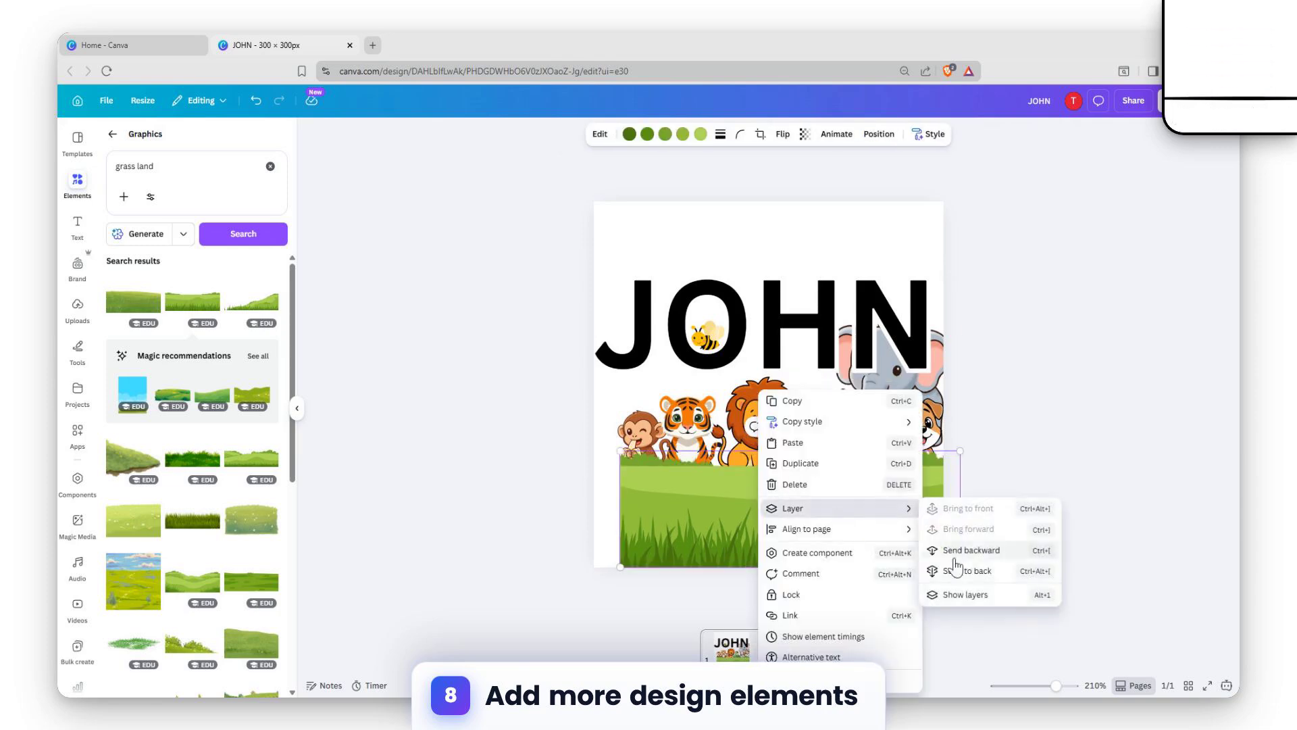
{"action": "left_click", "coordinate": [956, 570]}
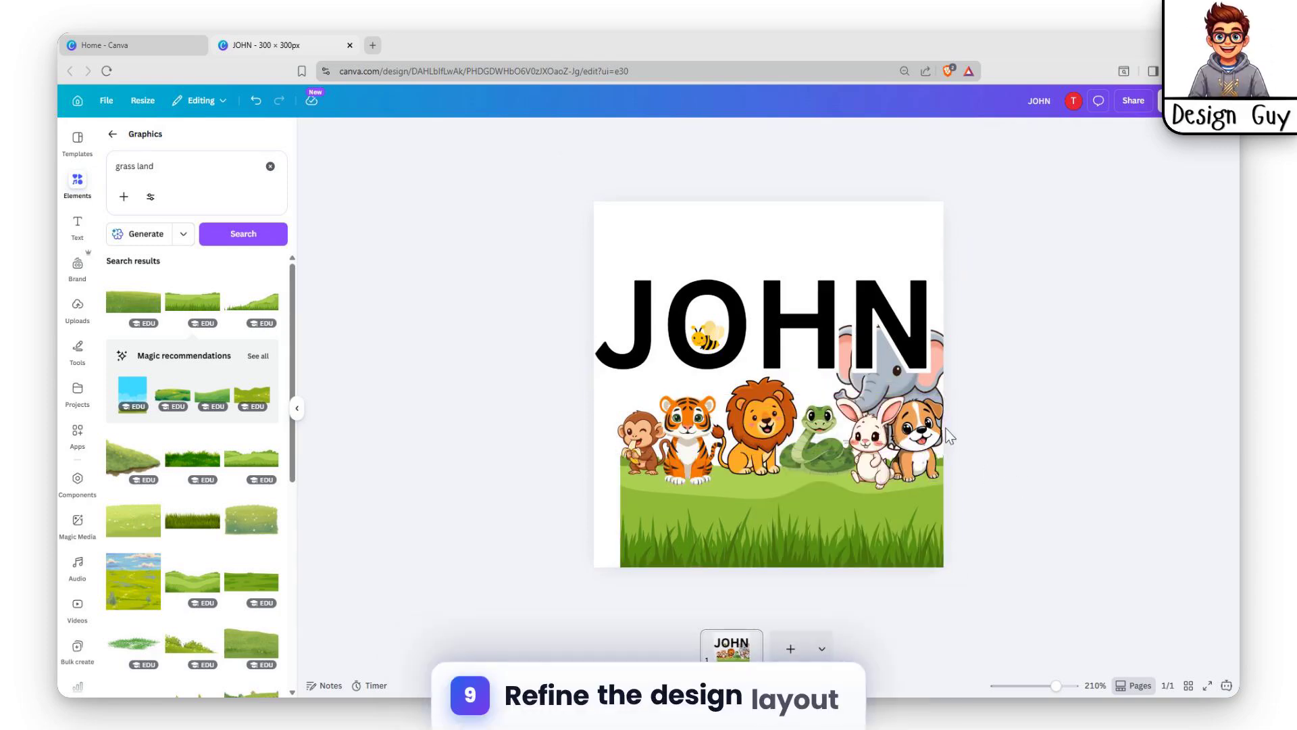
Step: Move the name heading higher on the page and narrow its text box
{"action": "left_click", "coordinate": [877, 404]}
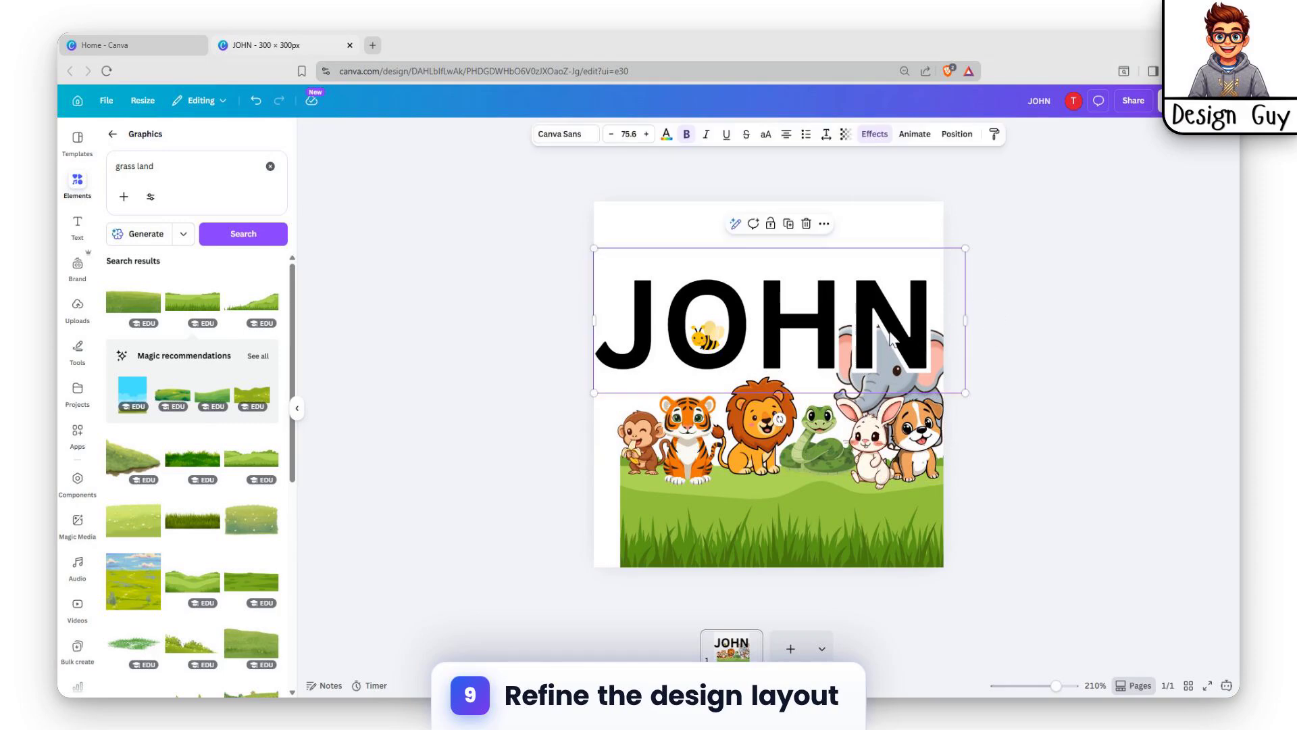
{"action": "left_click_drag", "start_coordinate": [891, 338], "coordinate": [888, 295]}
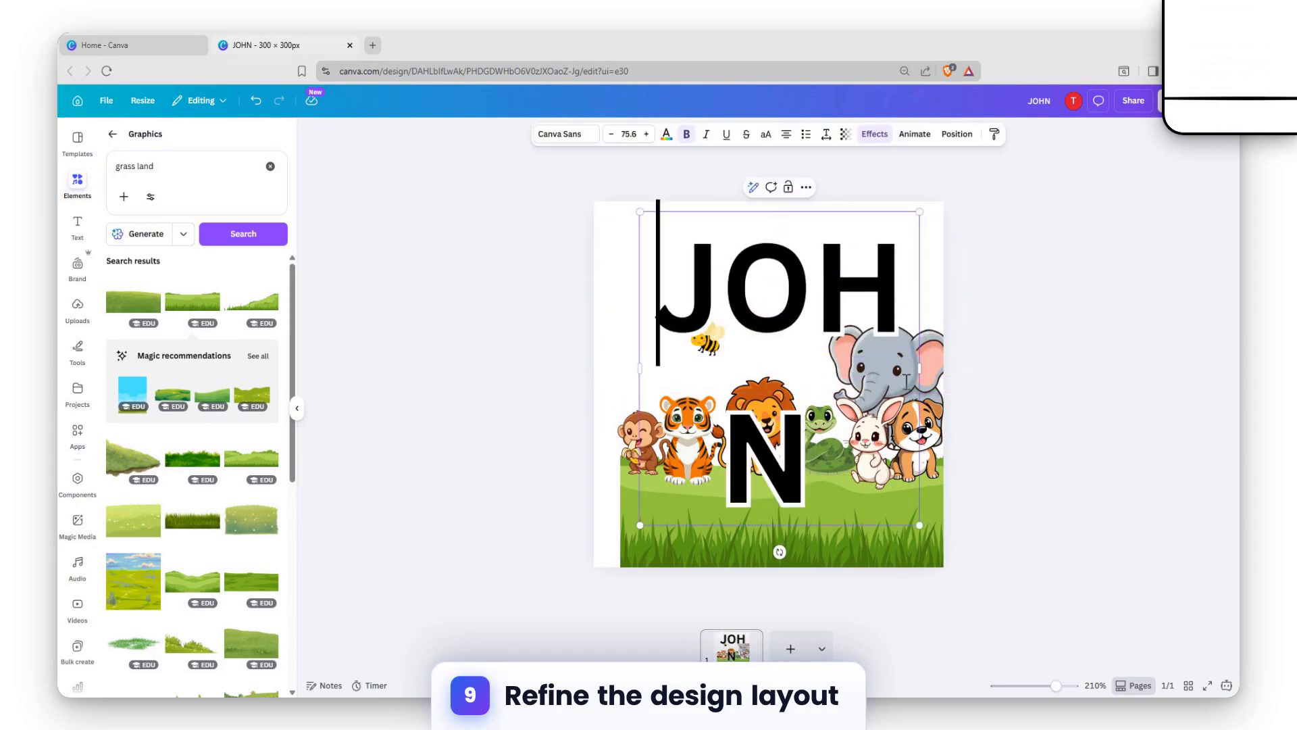
Step: Nudge the elephant down so it sits lower behind the rabbit and the dog
{"action": "left_click", "coordinate": [943, 372]}
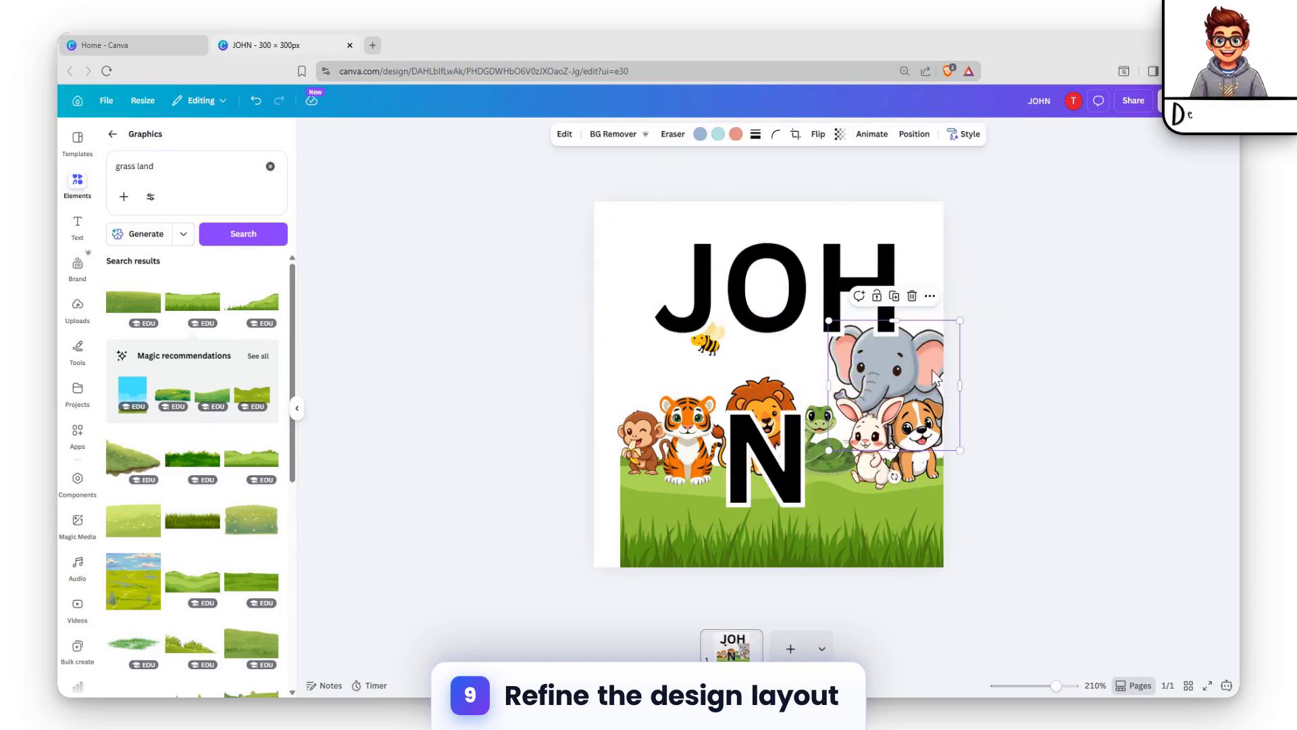
{"action": "key", "text": "Down"}
{"action": "key", "text": "Down"}
{"action": "key", "text": "Down"}
{"action": "key", "text": "Down"}
{"action": "key", "text": "Down"}
{"action": "key", "text": "Down"}
{"action": "key", "text": "Down"}
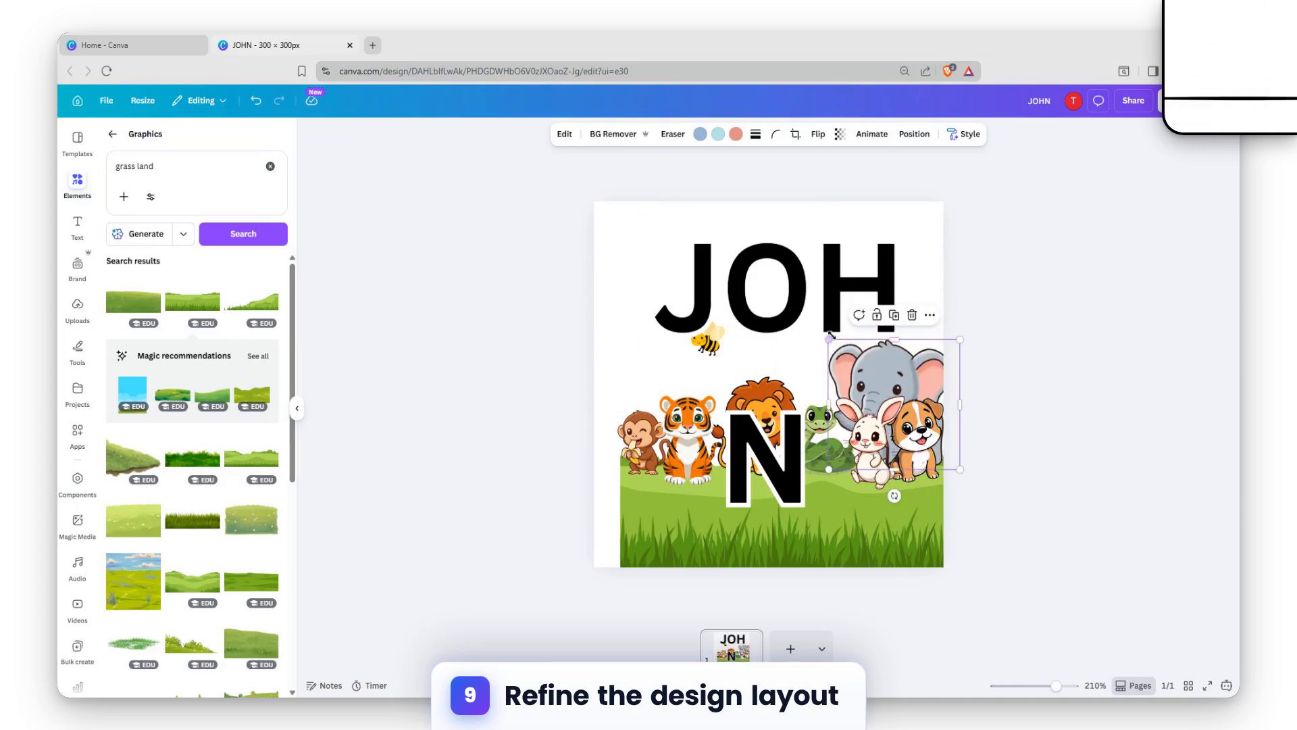
Step: Enlarge the elephant and nudge it to the right so it towers behind the snake, rabbit and dog
{"action": "left_click_drag", "start_coordinate": [827, 338], "coordinate": [781, 292]}
{"action": "key", "text": "Right"}
{"action": "key", "text": "Right"}
{"action": "key", "text": "Right"}
{"action": "key", "text": "Right"}
{"action": "key", "text": "Right"}
{"action": "key", "text": "Right"}
{"action": "key", "text": "Right"}
{"action": "key", "text": "Right"}
{"action": "key", "text": "Right"}
{"action": "key", "text": "Right"}
{"action": "key", "text": "Right"}
{"action": "key", "text": "Right"}
{"action": "key", "text": "Right"}
{"action": "key", "text": "Right"}
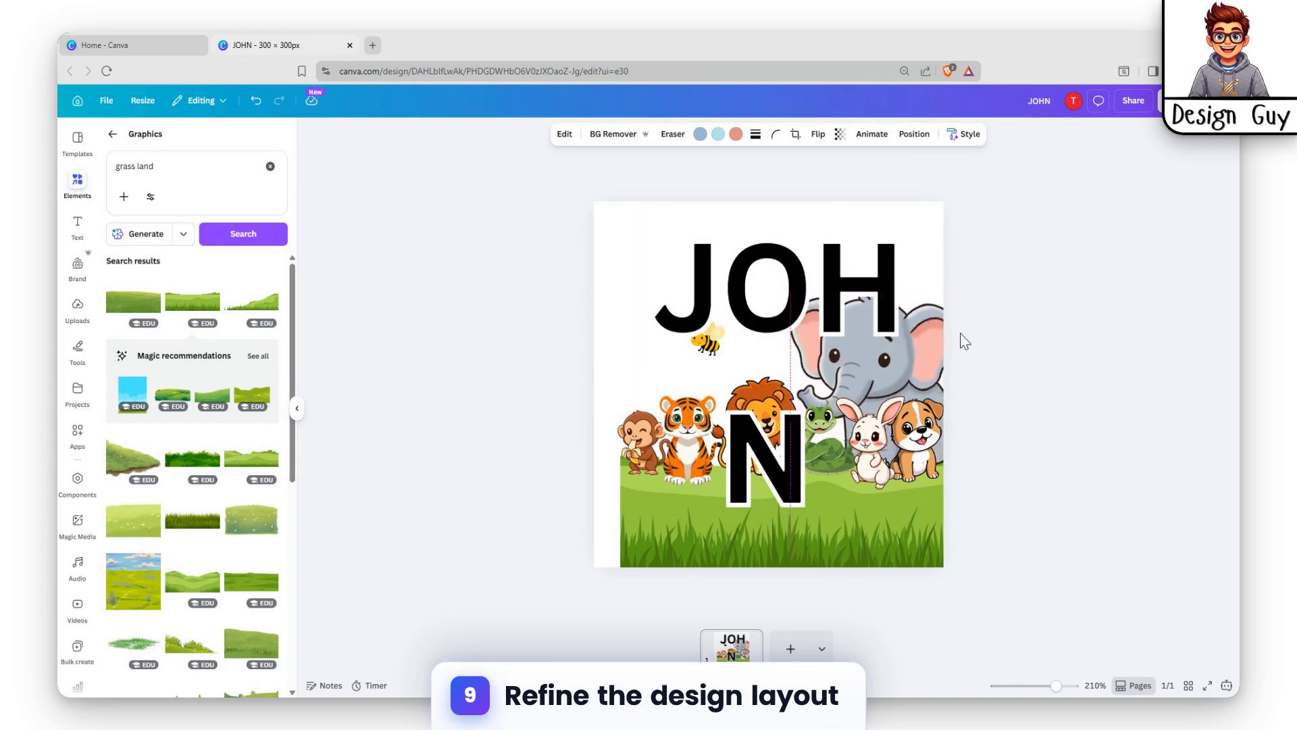
Step: Reposition the name heading around the bee and widen its text box so the name fits on one line
{"action": "left_click_drag", "start_coordinate": [811, 280], "coordinate": [763, 324]}
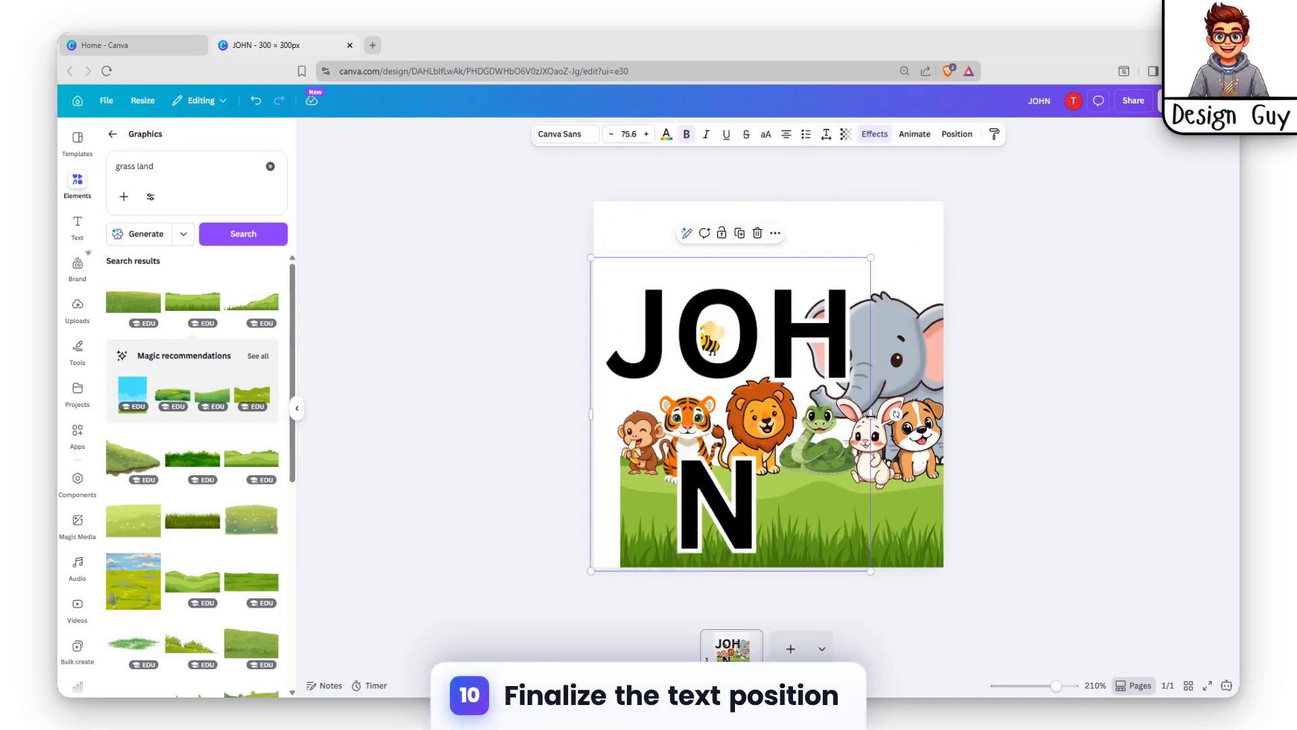
{"action": "left_click_drag", "start_coordinate": [874, 414], "coordinate": [984, 398]}
{"action": "left_click_drag", "start_coordinate": [819, 340], "coordinate": [816, 338]}
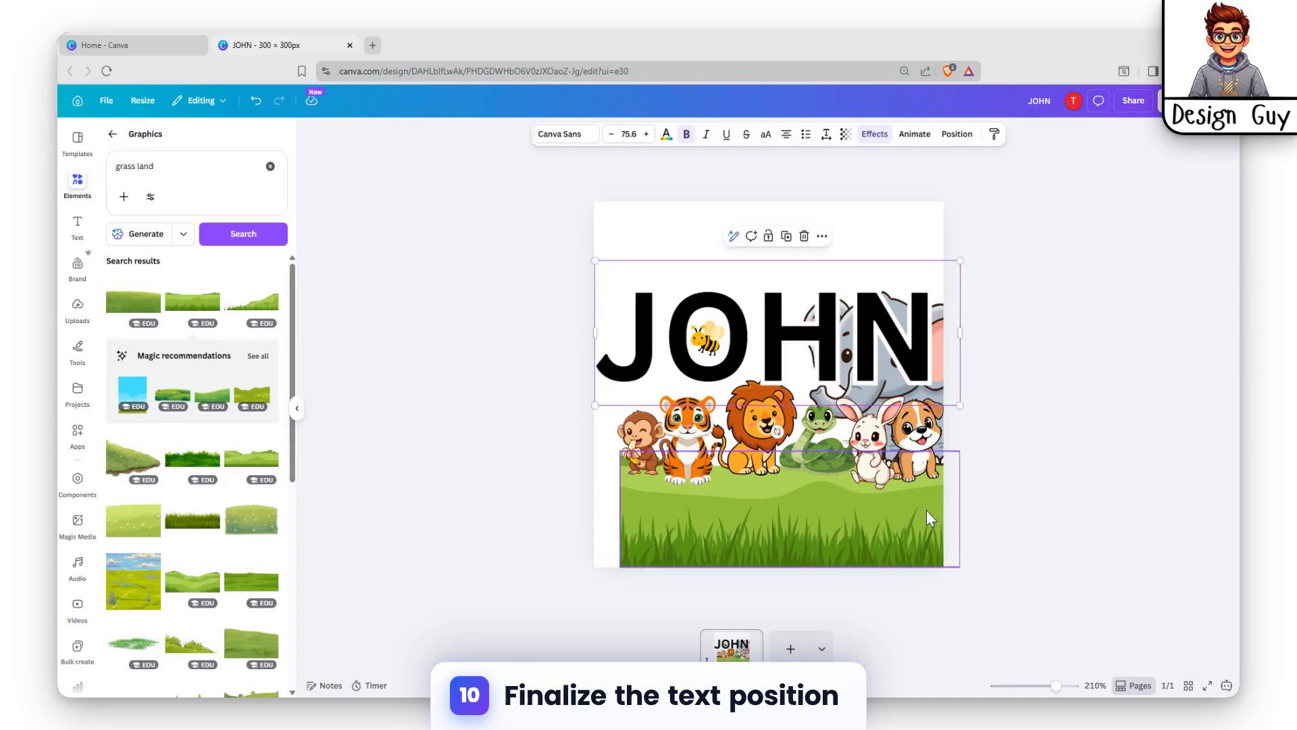
Step: Align the grass strip with the page's left edge and enlarge it to span the full page width
{"action": "left_click", "coordinate": [846, 521]}
{"action": "left_click", "coordinate": [1091, 384]}
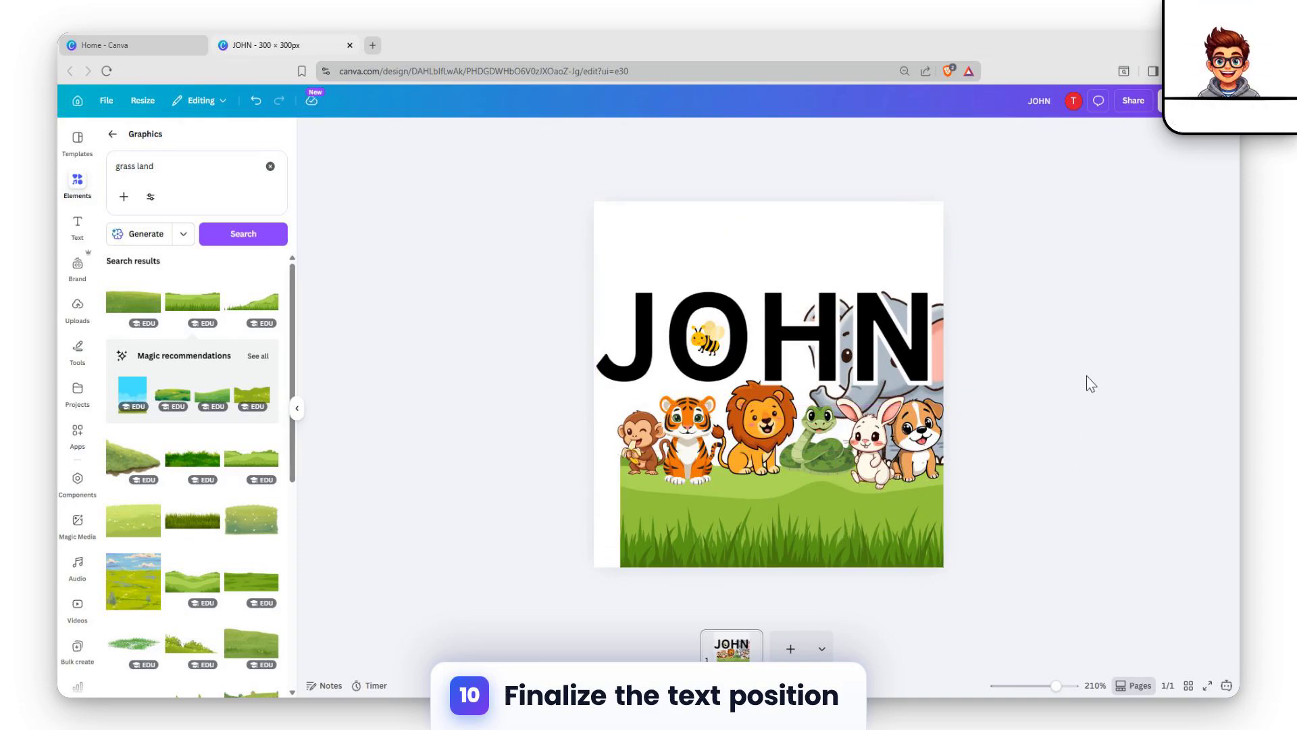
{"action": "left_click_drag", "start_coordinate": [826, 512], "coordinate": [802, 512]}
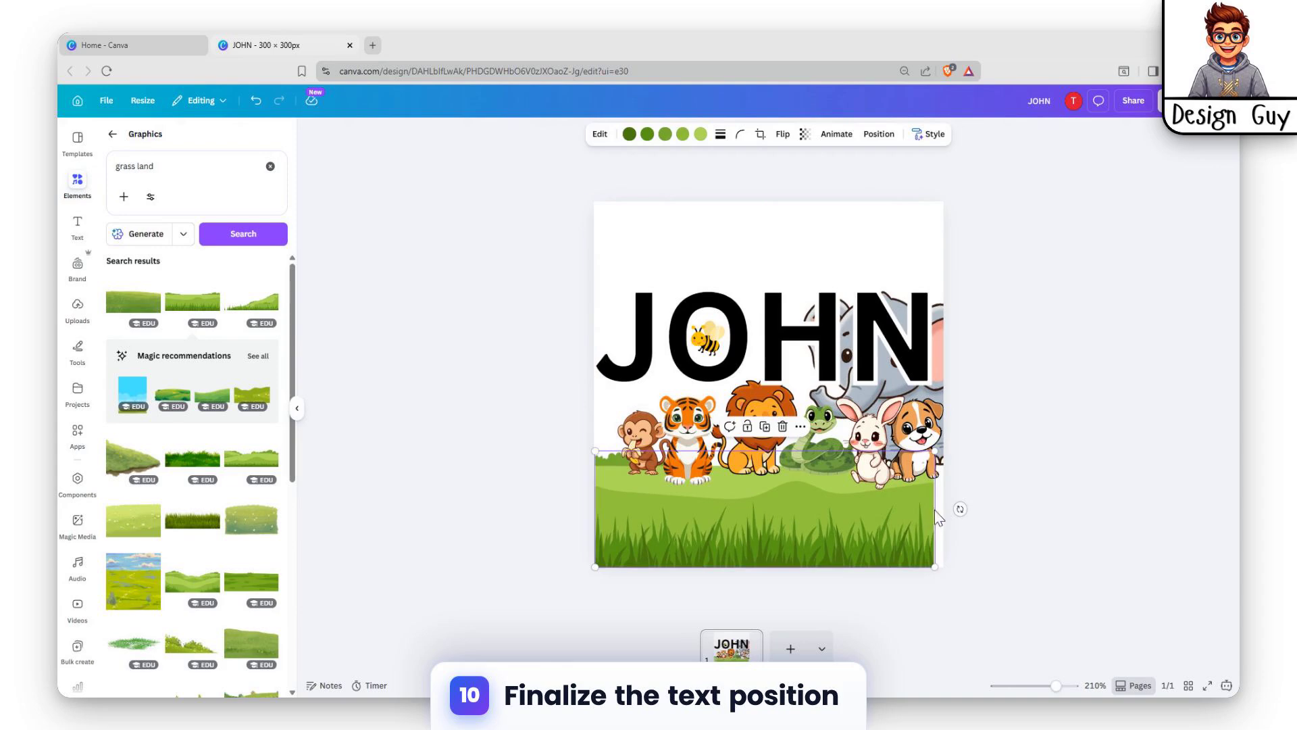
{"action": "left_click_drag", "start_coordinate": [933, 564], "coordinate": [944, 566]}
{"action": "left_click", "coordinate": [1082, 454]}
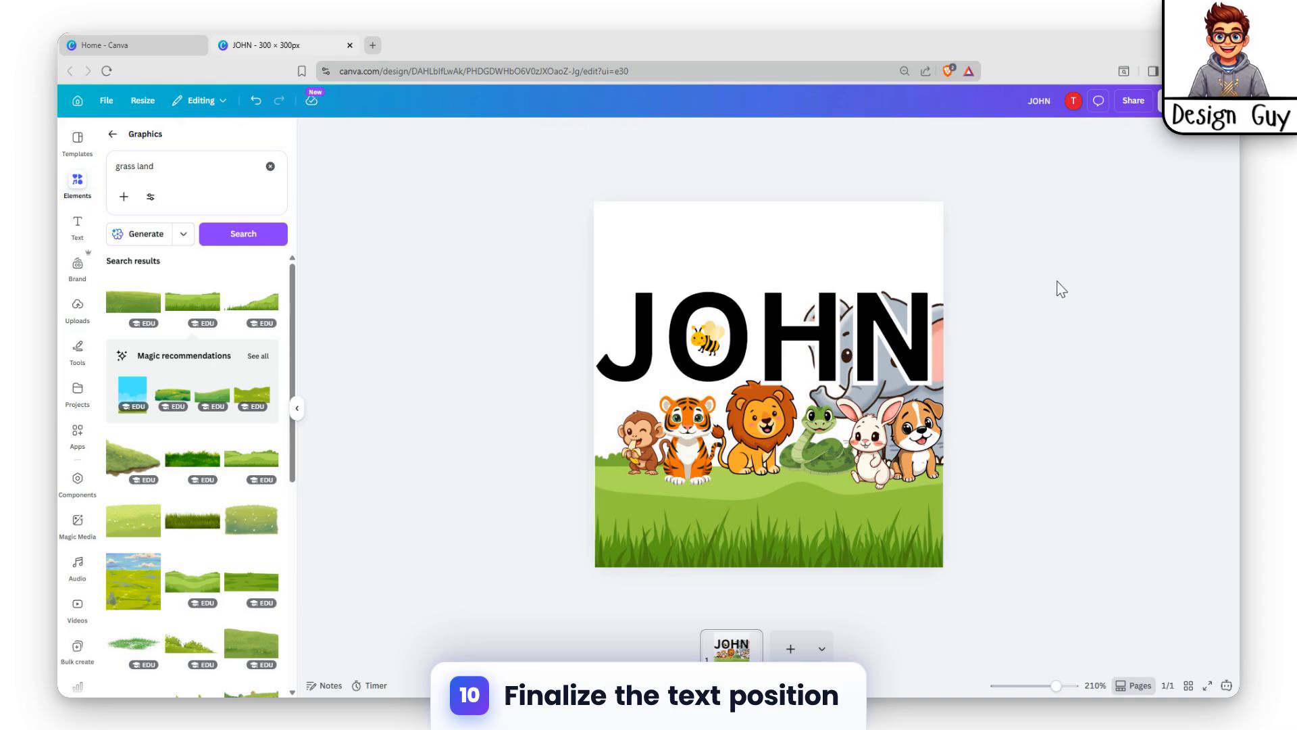
{"action": "left_click", "coordinate": [688, 208]}
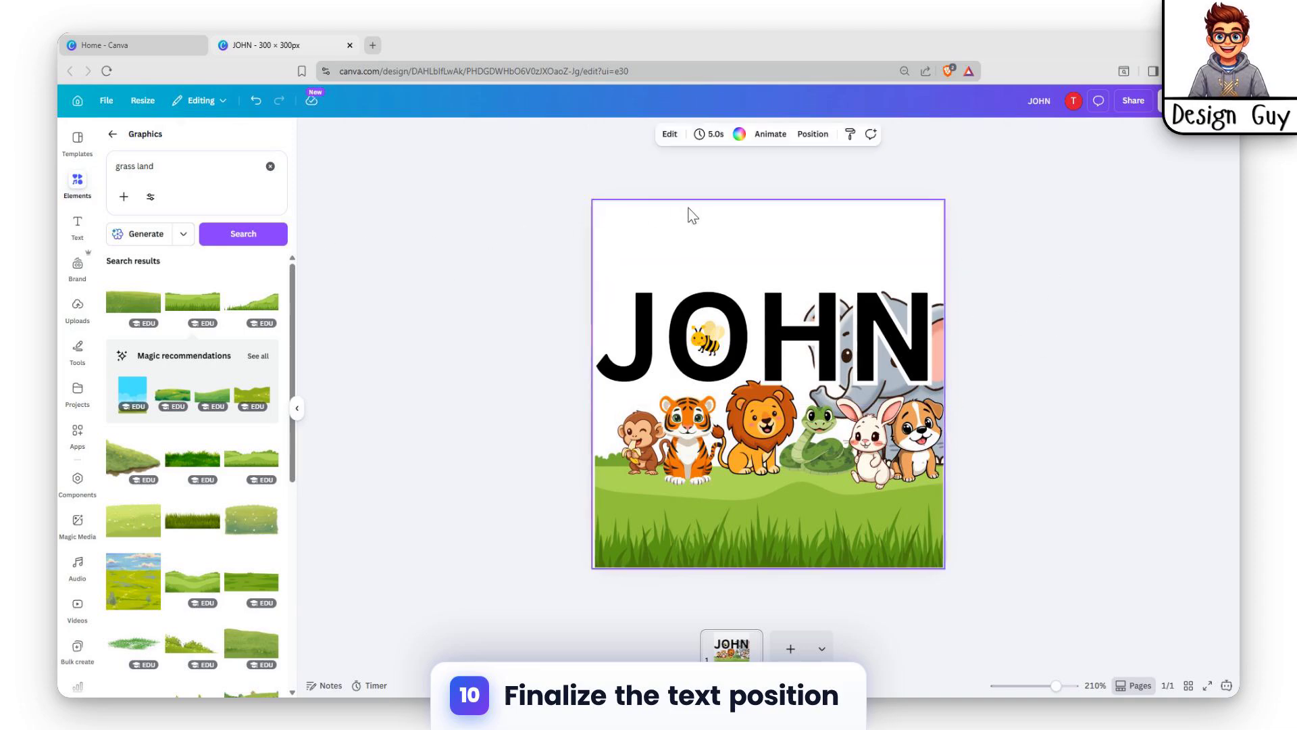
{"action": "left_click", "coordinate": [1099, 234]}
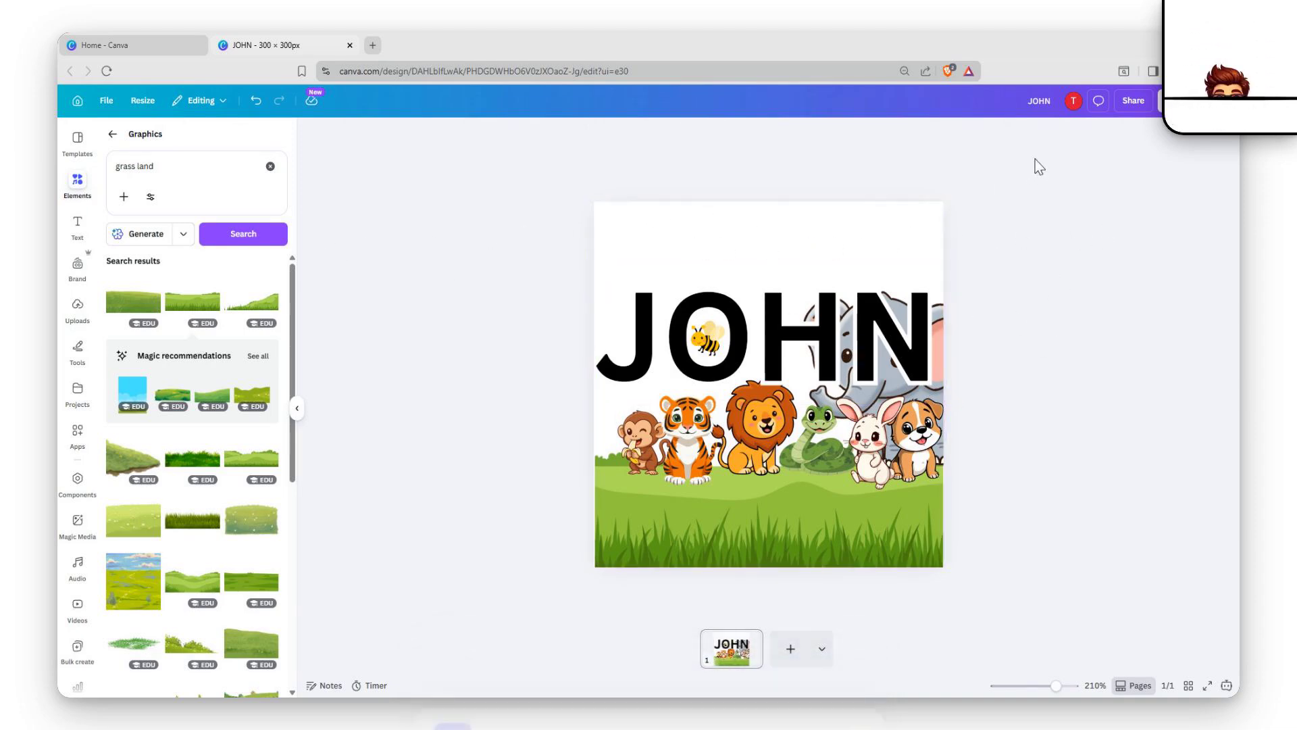
Step: Search the graphics for "cloud" and place copies of the light blue cloud in both upper corners of the page
{"action": "left_click", "coordinate": [192, 170]}
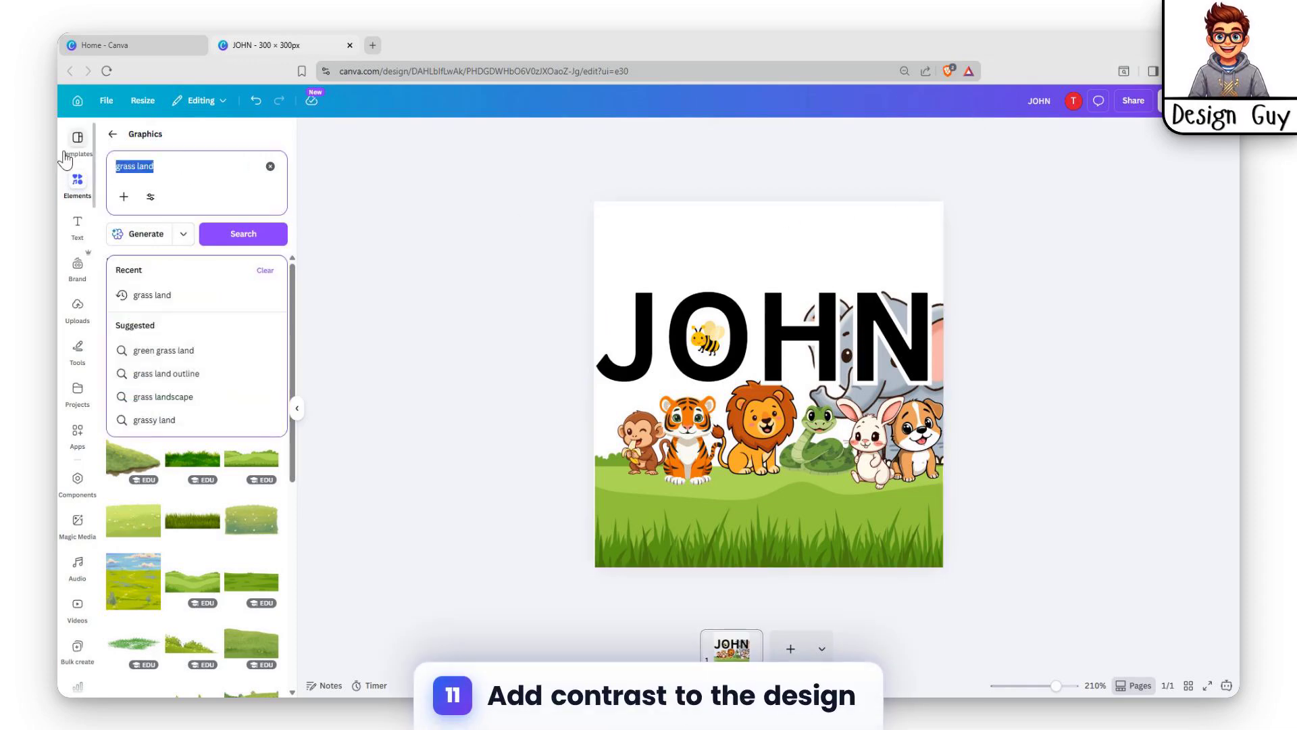
{"action": "type", "text": "cloud"}
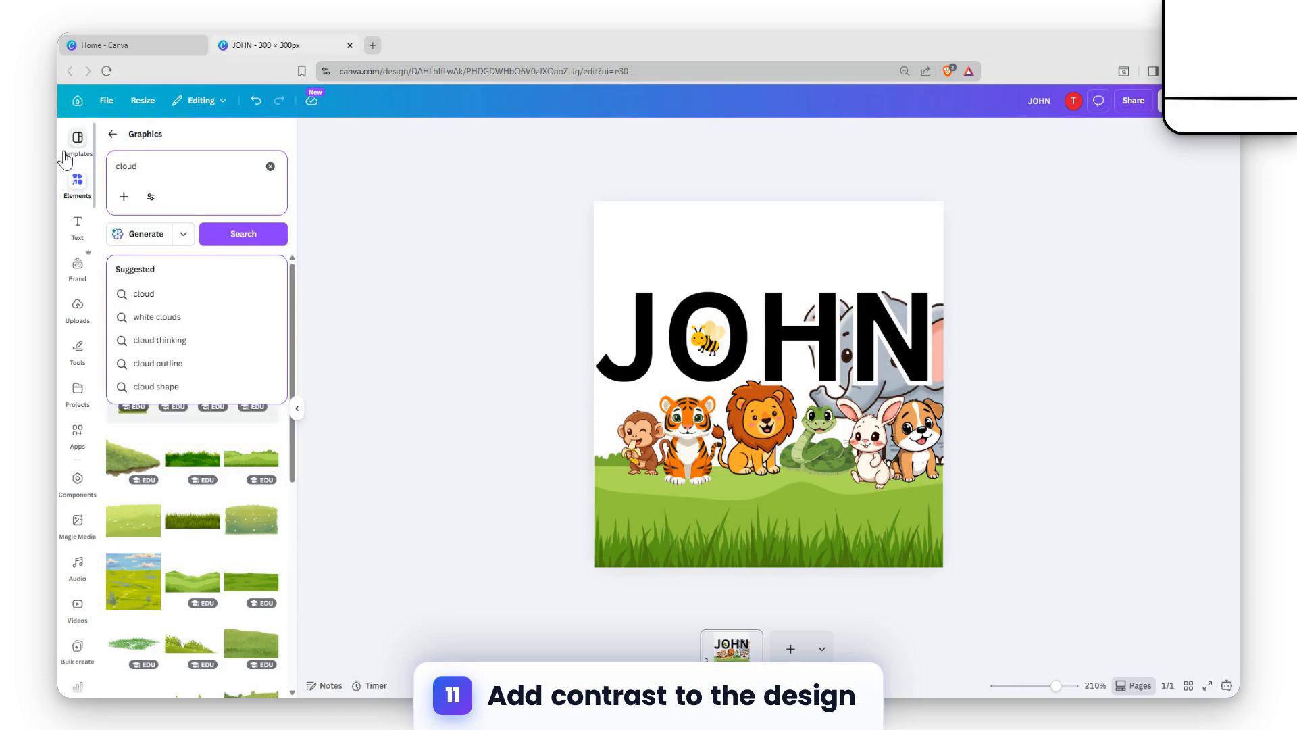
{"action": "key", "text": "Return"}
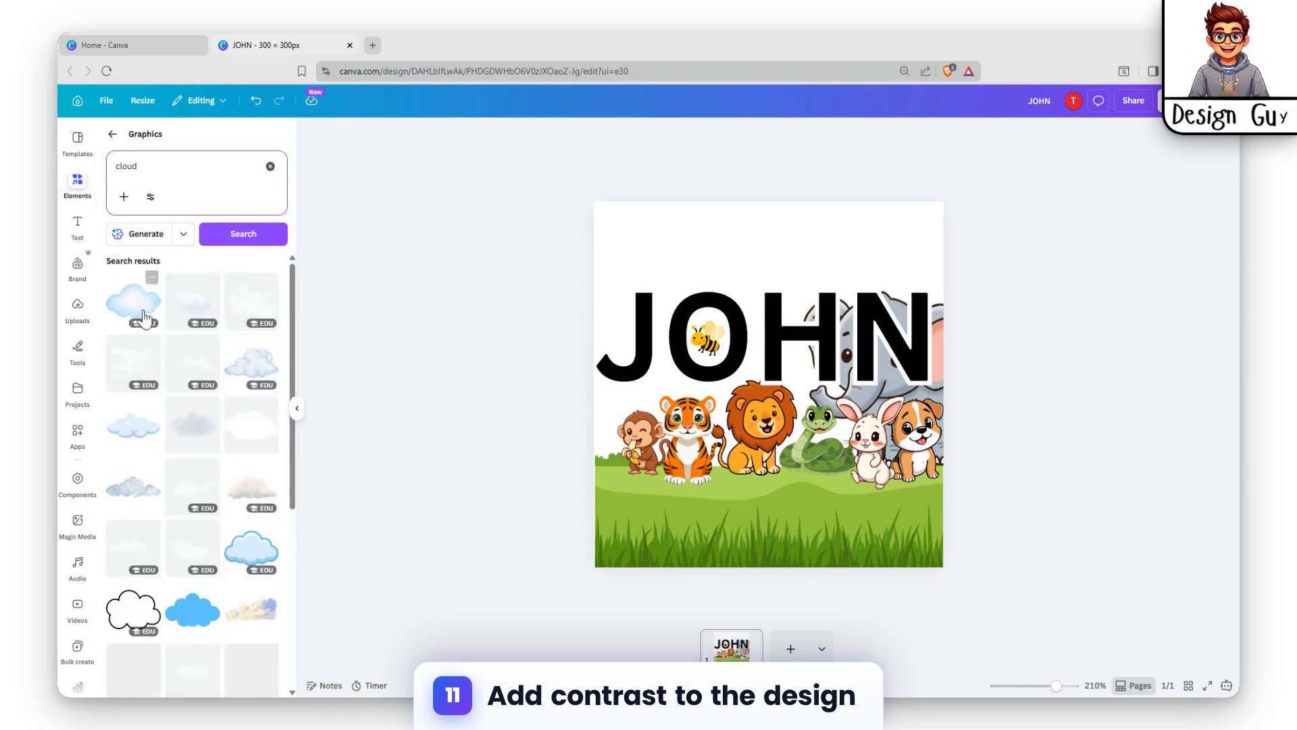
{"action": "left_click", "coordinate": [133, 301]}
{"action": "left_click_drag", "start_coordinate": [793, 437], "coordinate": [1037, 232]}
{"action": "key", "text": "ctrl+d"}
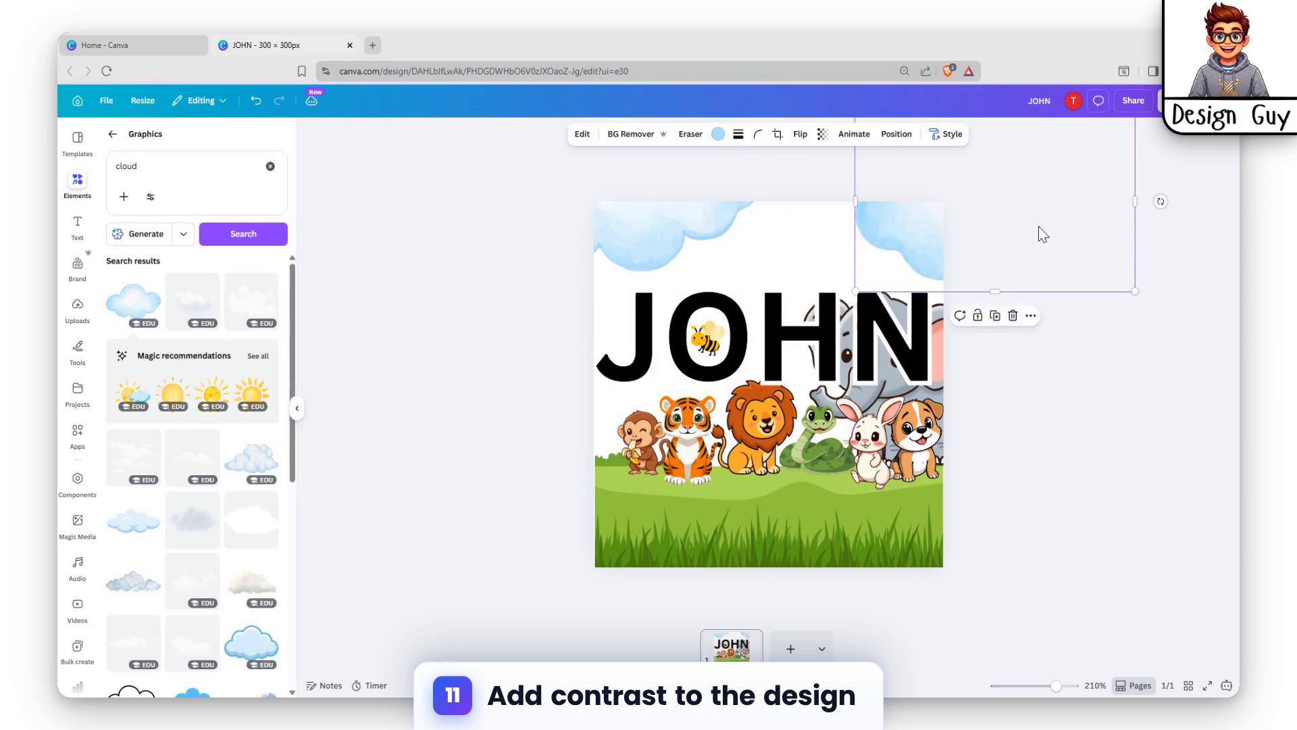
{"action": "left_click", "coordinate": [1074, 409]}
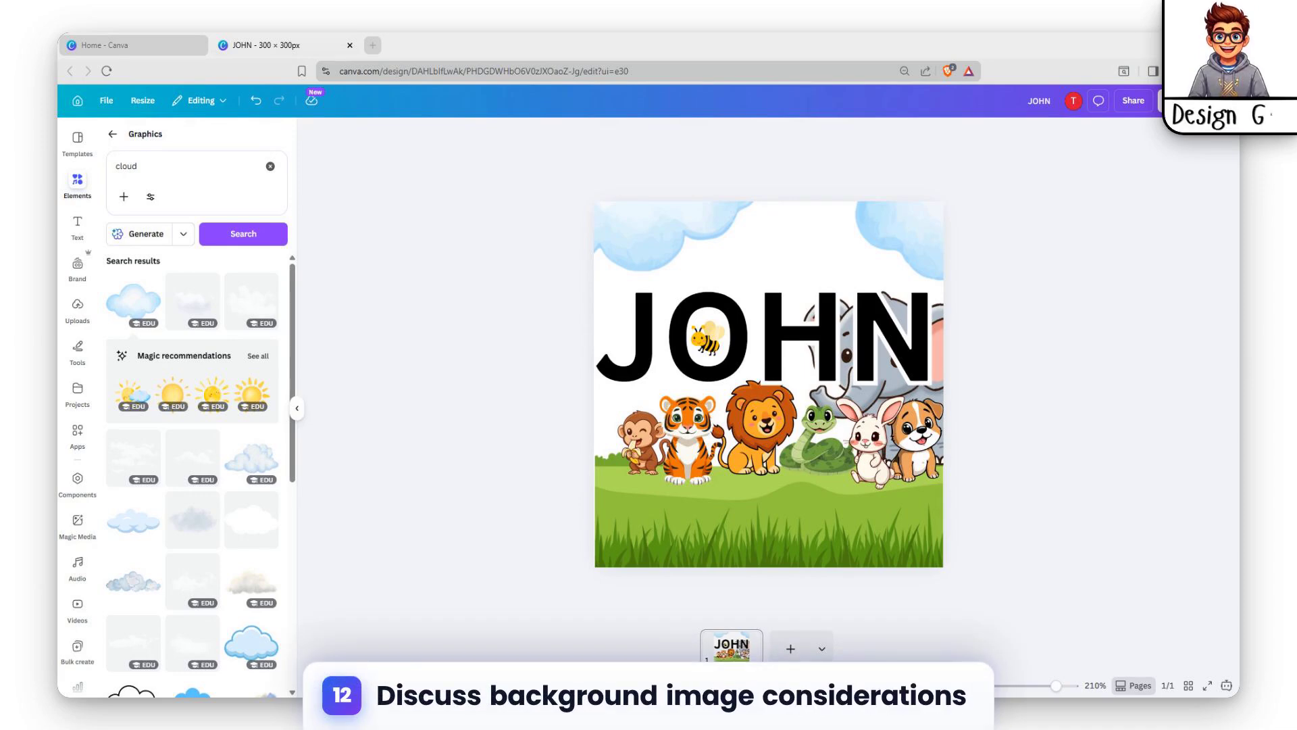
Step: Change the page background colour to solid black
{"action": "left_click", "coordinate": [798, 257]}
{"action": "left_click", "coordinate": [814, 201]}
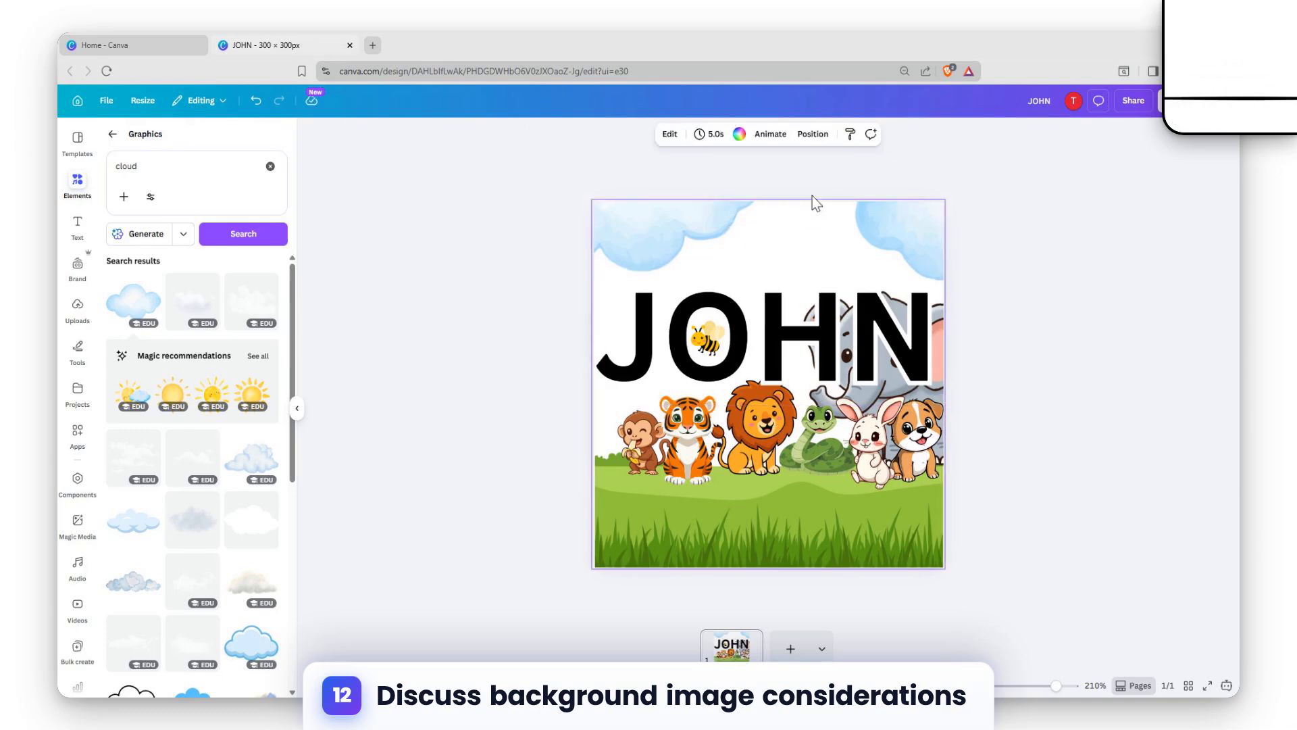
{"action": "left_click", "coordinate": [739, 133]}
{"action": "left_click", "coordinate": [117, 492]}
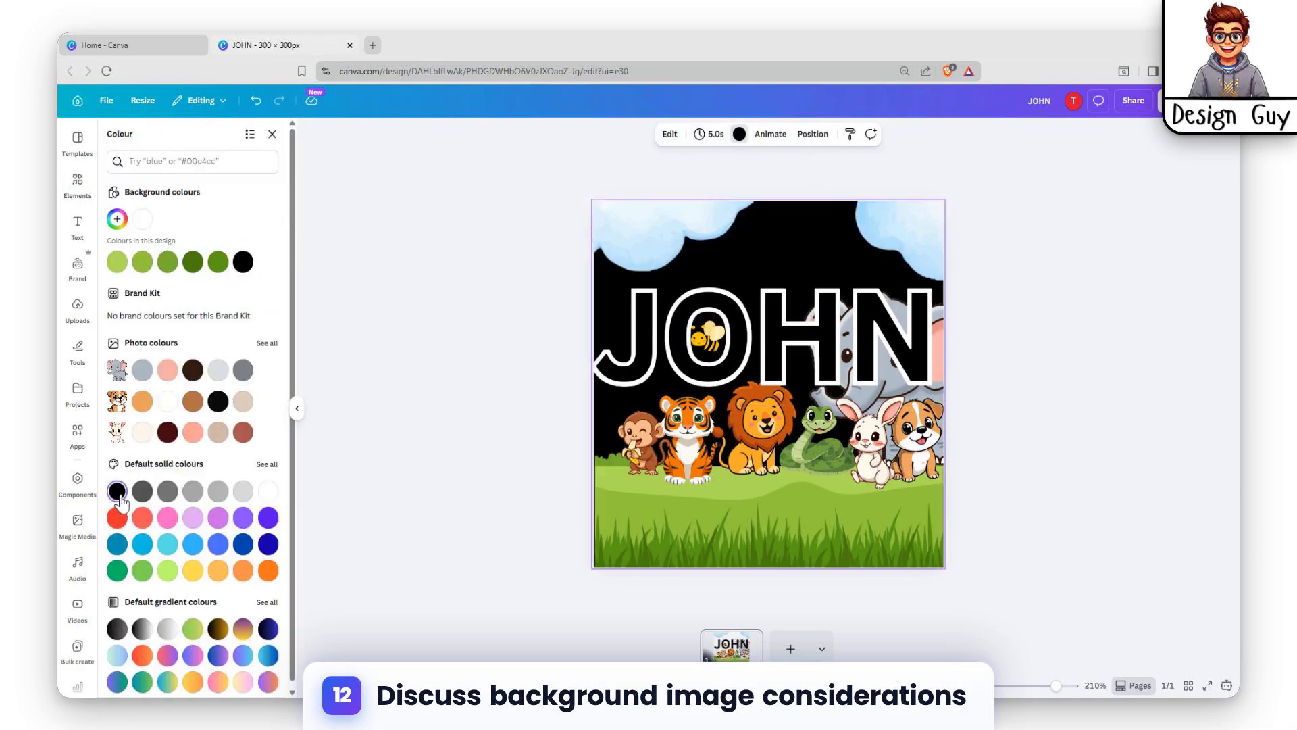
{"action": "left_click", "coordinate": [863, 297]}
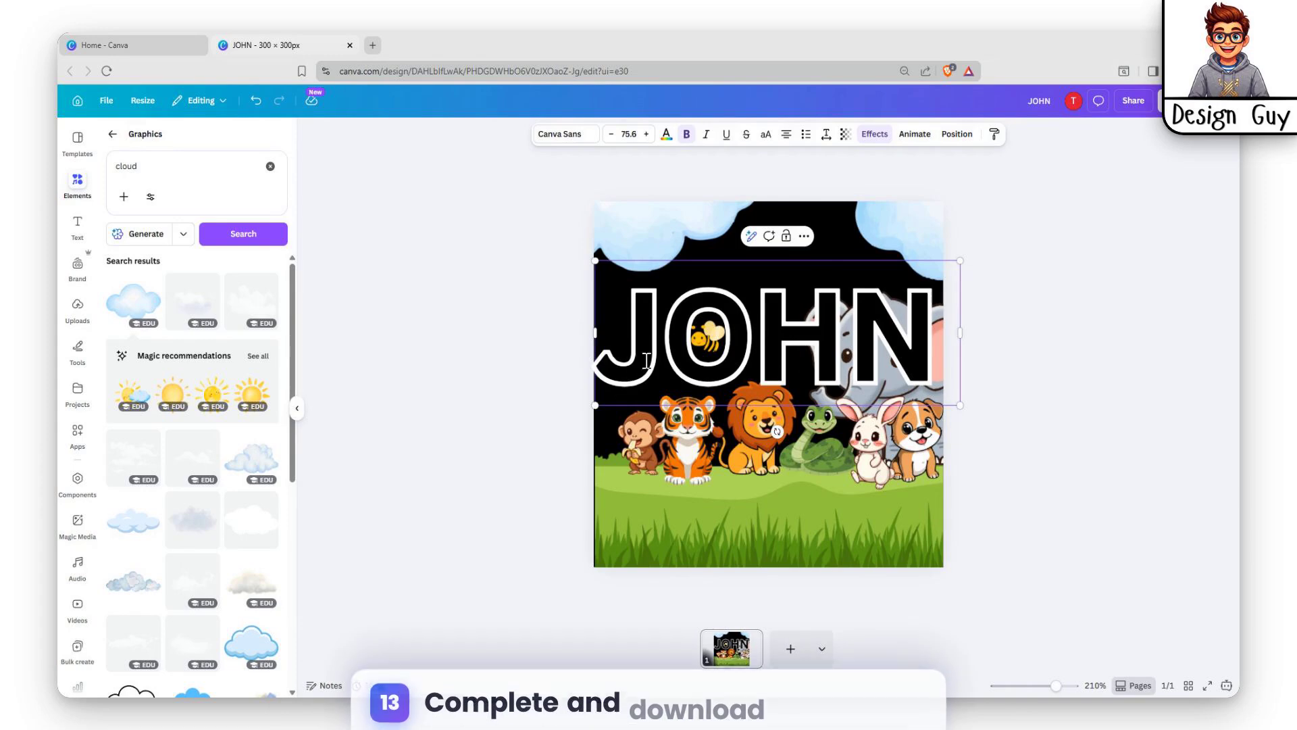
{"action": "left_click", "coordinate": [800, 480]}
{"action": "left_click", "coordinate": [679, 351]}
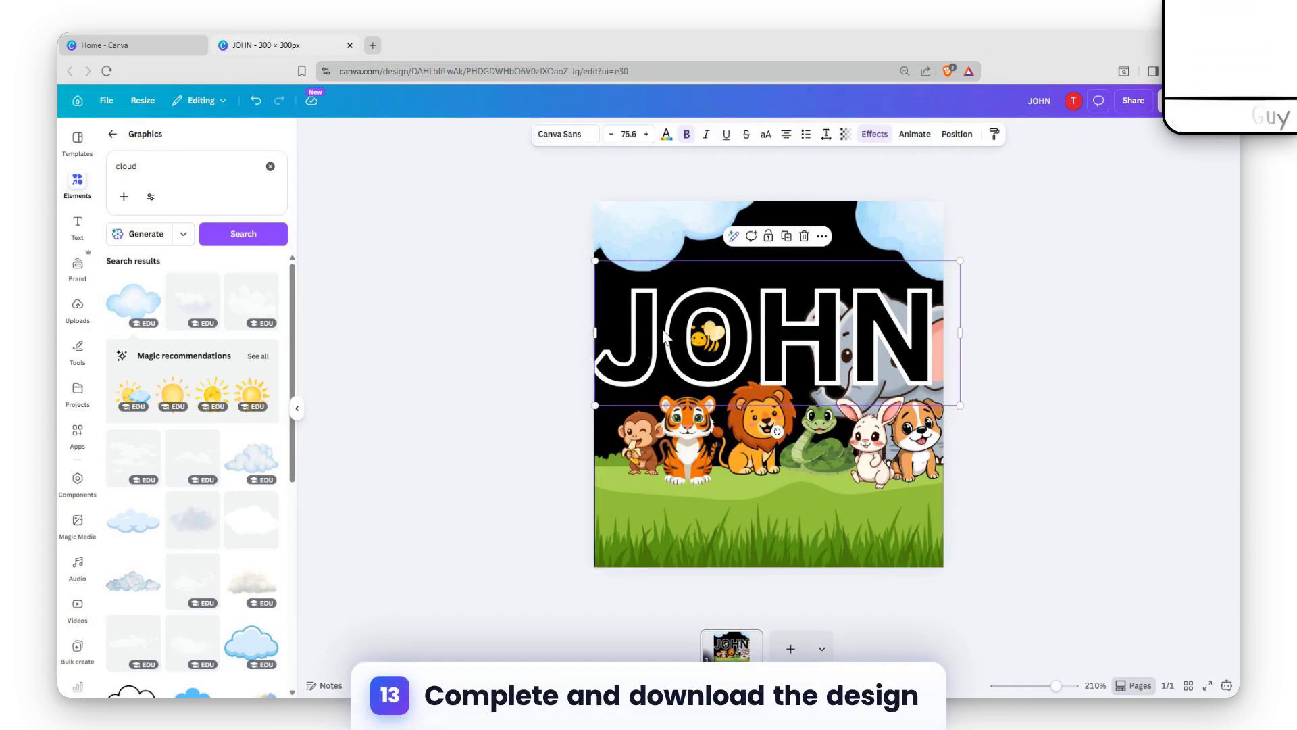
{"action": "left_click", "coordinate": [918, 487]}
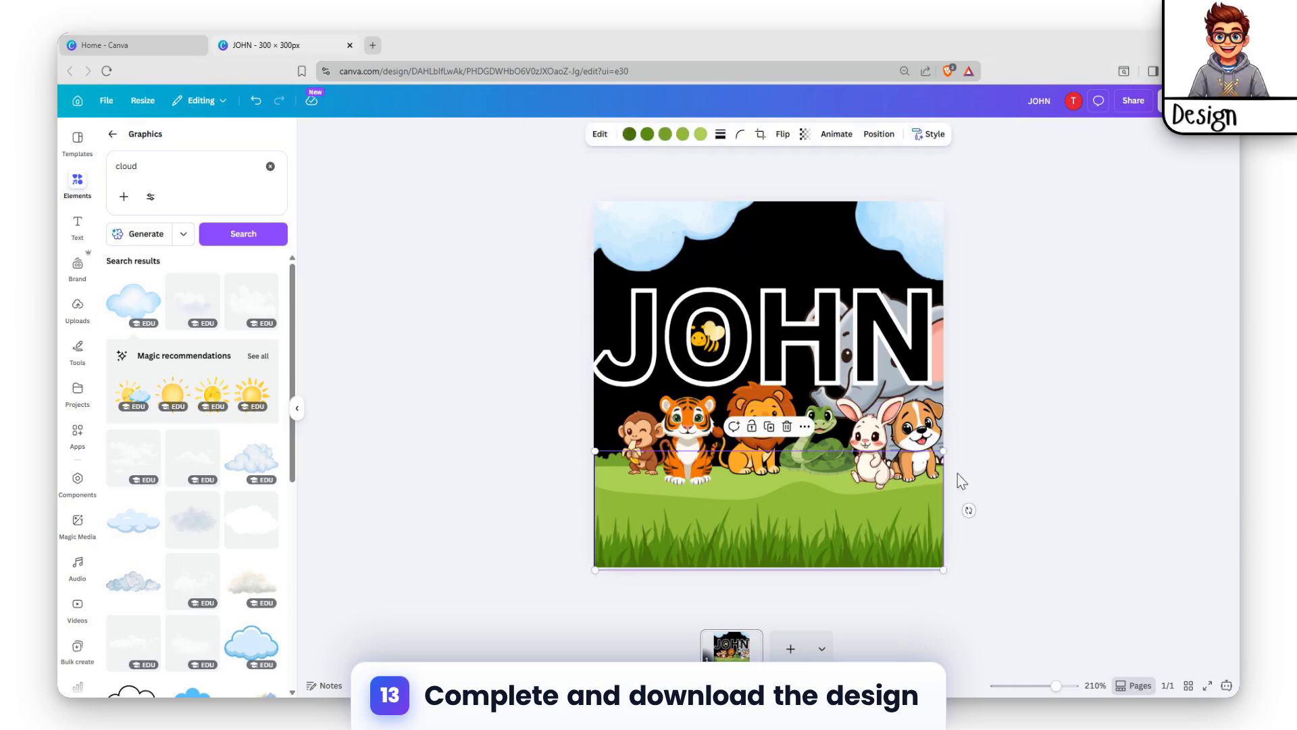
{"action": "left_click", "coordinate": [993, 368]}
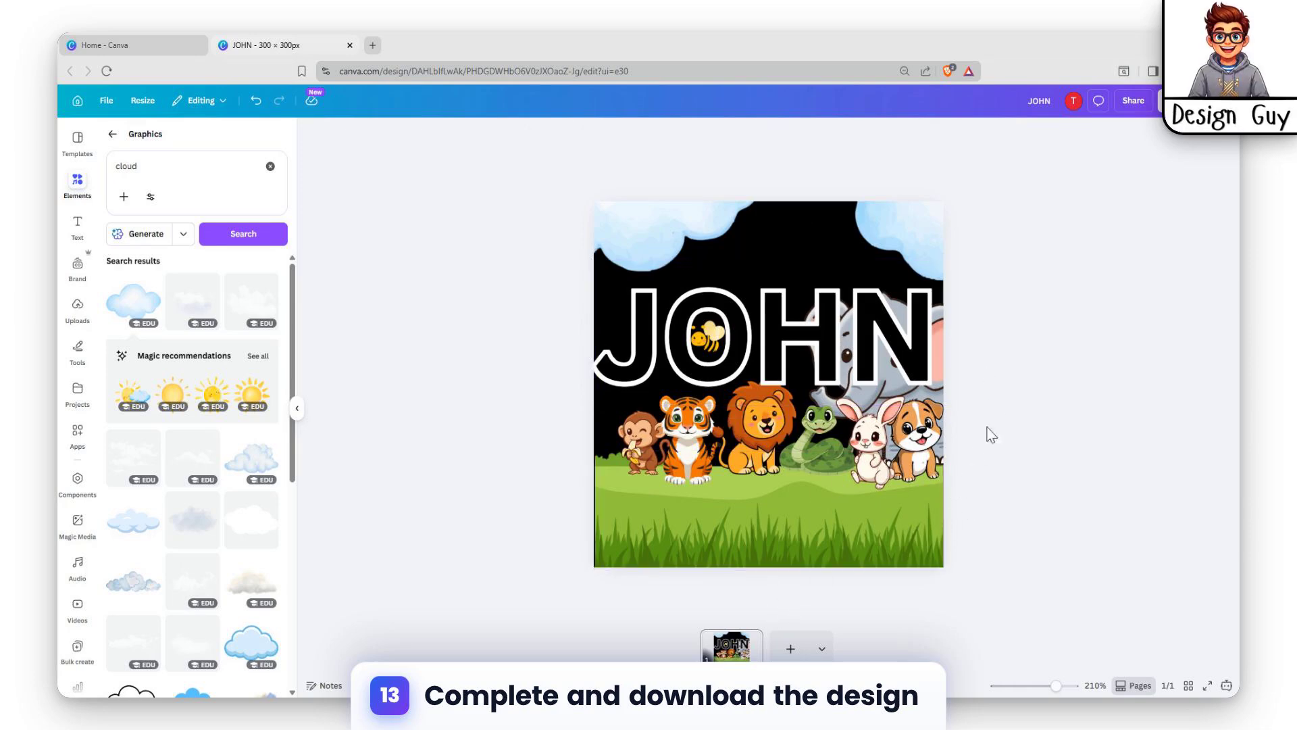
Step: Download the finished design as a PNG at size 3.125
{"action": "left_click", "coordinate": [1124, 116]}
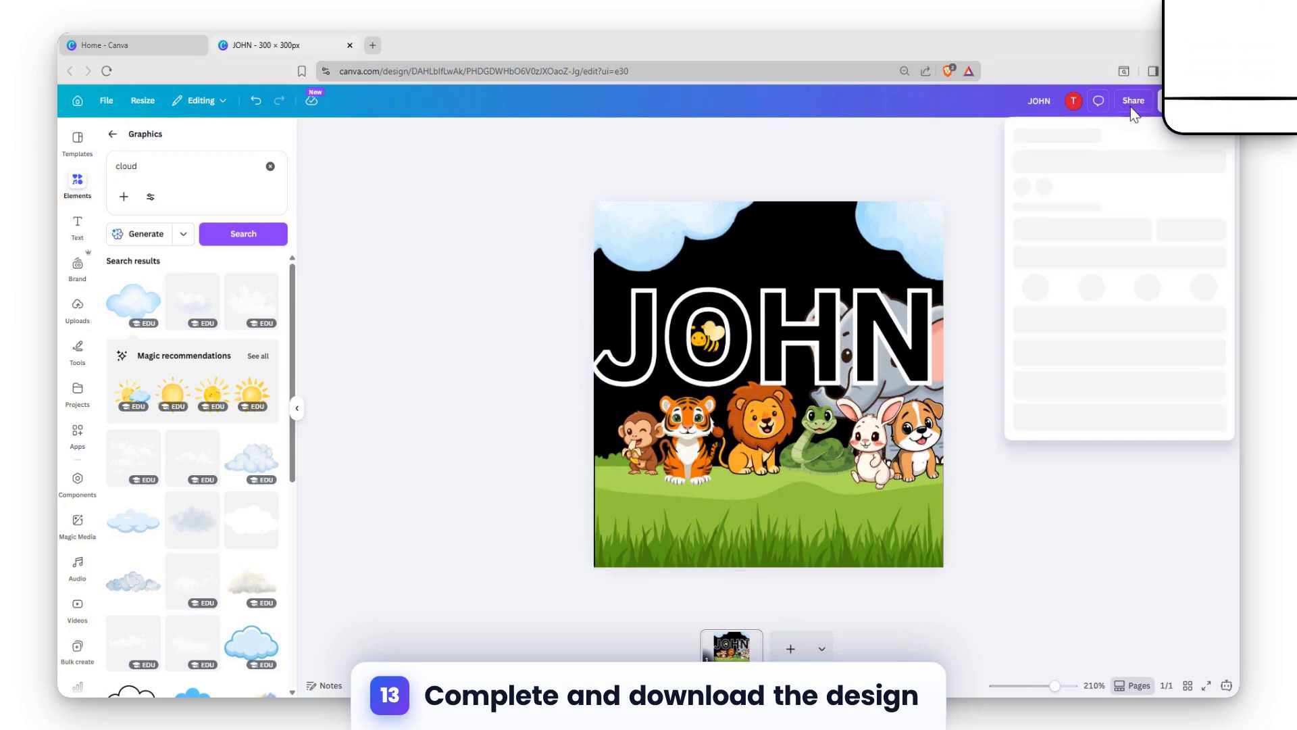
{"action": "left_click", "coordinate": [1046, 378]}
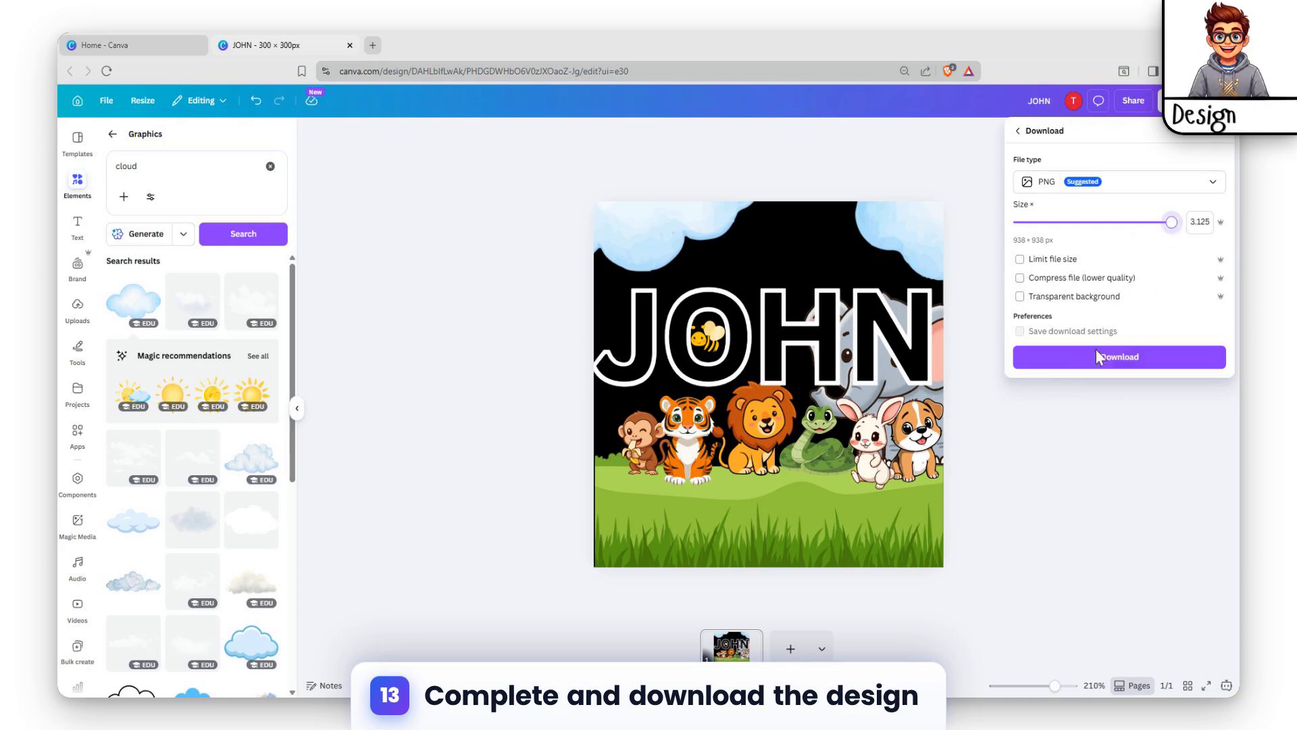
{"action": "left_click", "coordinate": [1106, 468]}
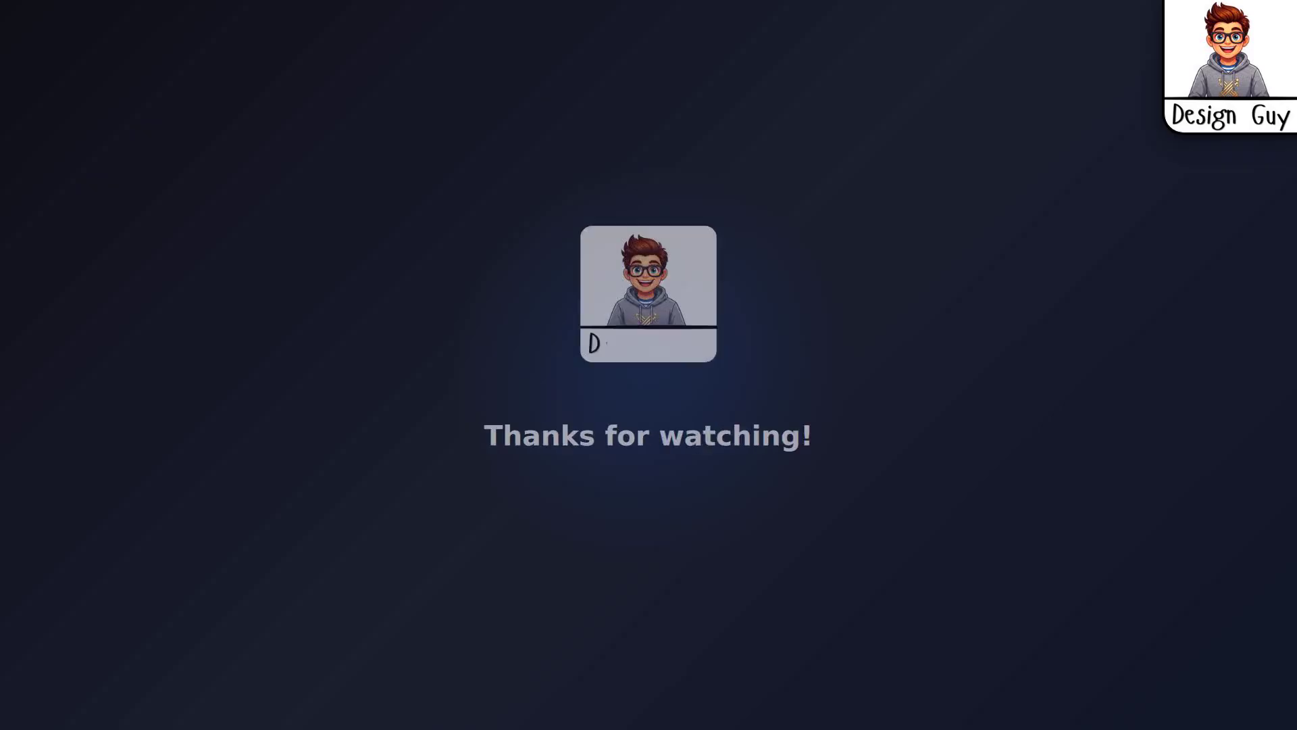